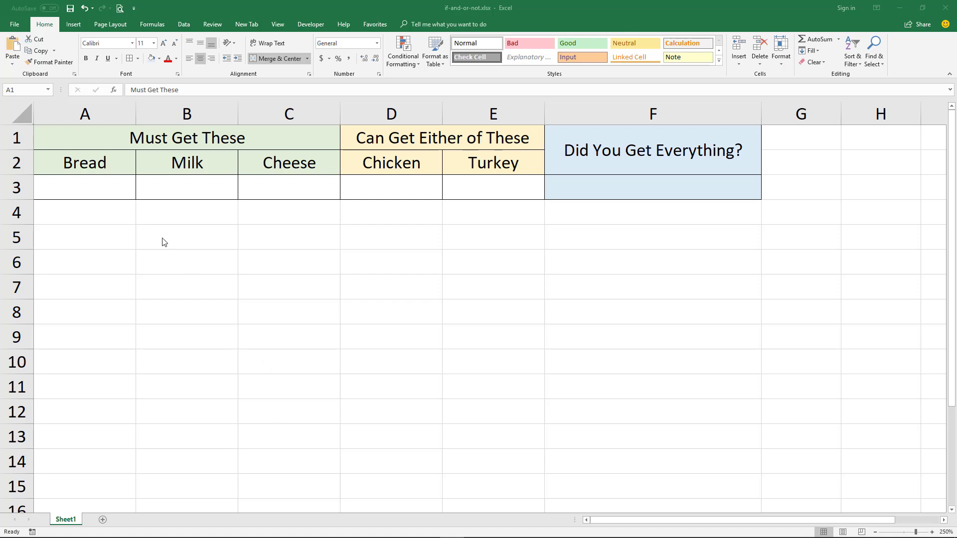
Step: Enter a formula in cell B5 that tests 1=1 and returns "True" or "False": =IF(1=1,"True","False")
left_click_drag(160, 239, 151, 245)
left_click(199, 244)
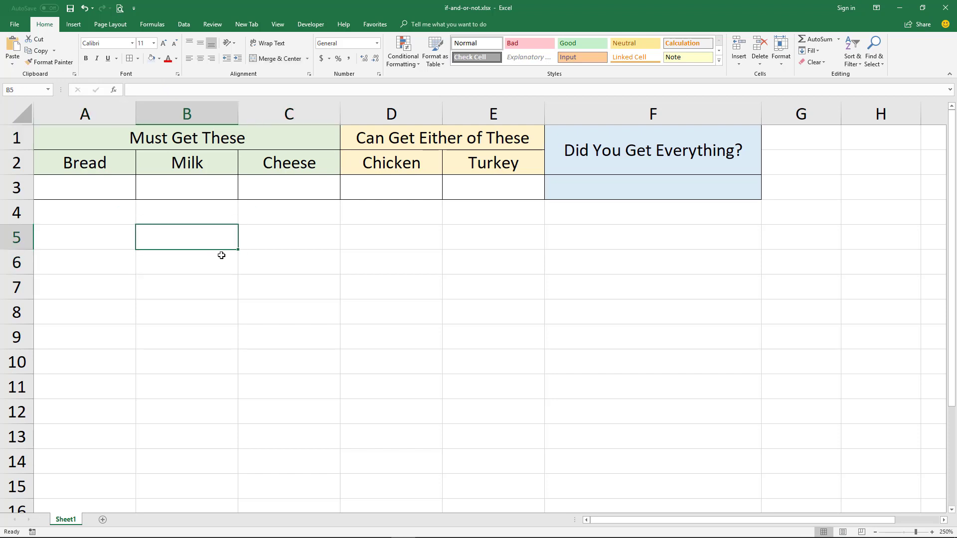
type("=if(")
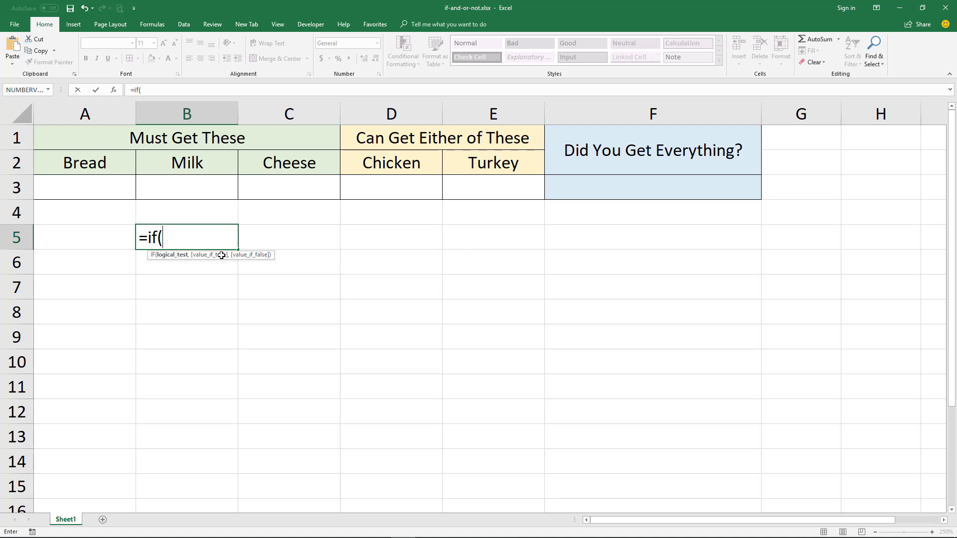
type("1=1,\"True\"")
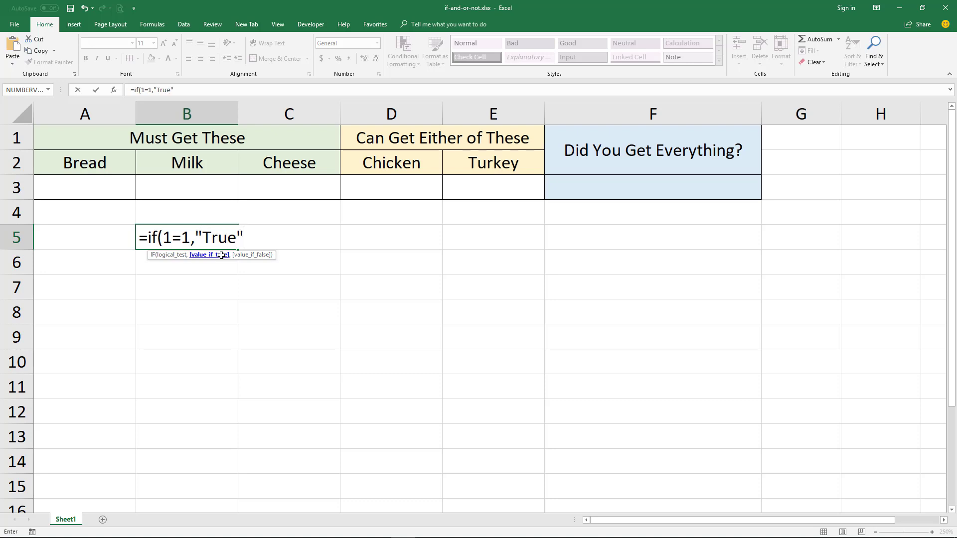
type(",\"False\"")
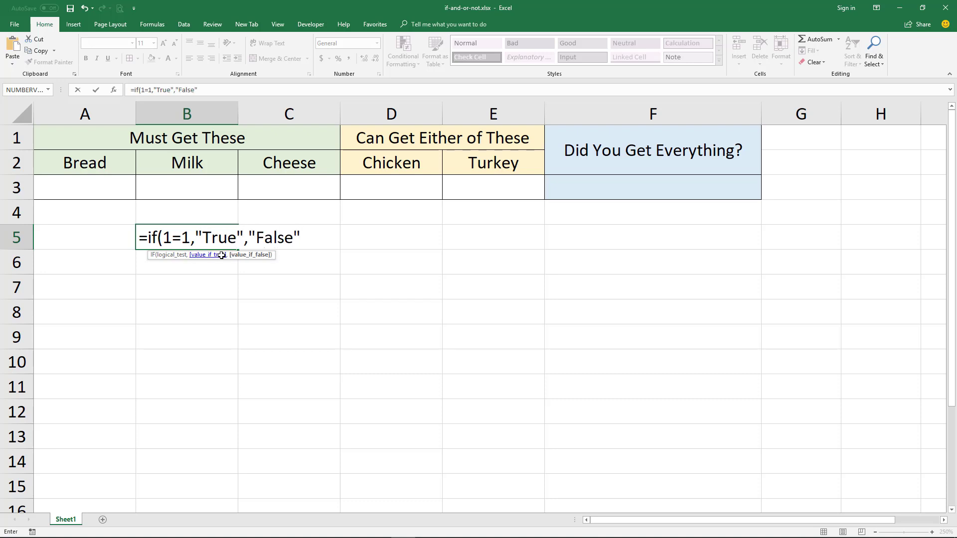
key("Return")
key("Up")
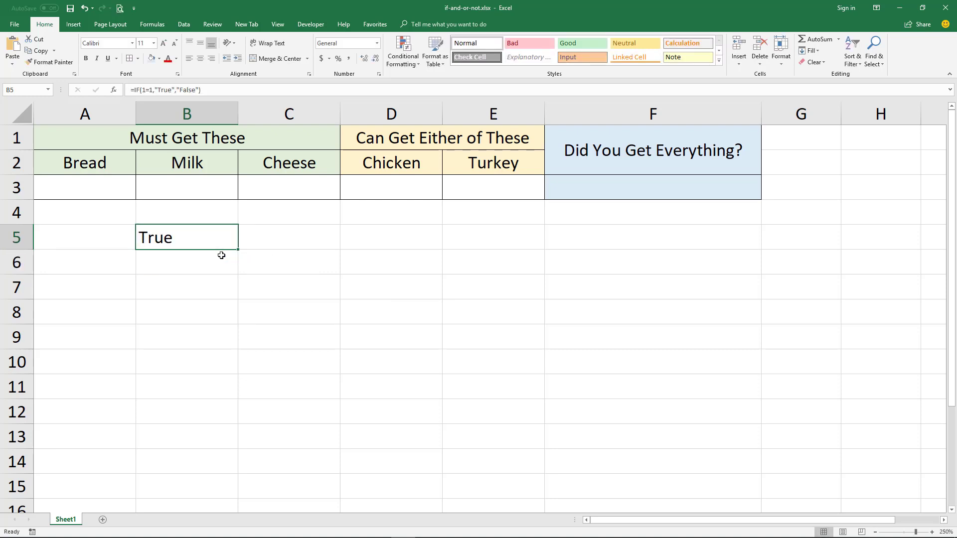
Step: Change the logical test of the IF formula in B5 to 1=2
key("F2")
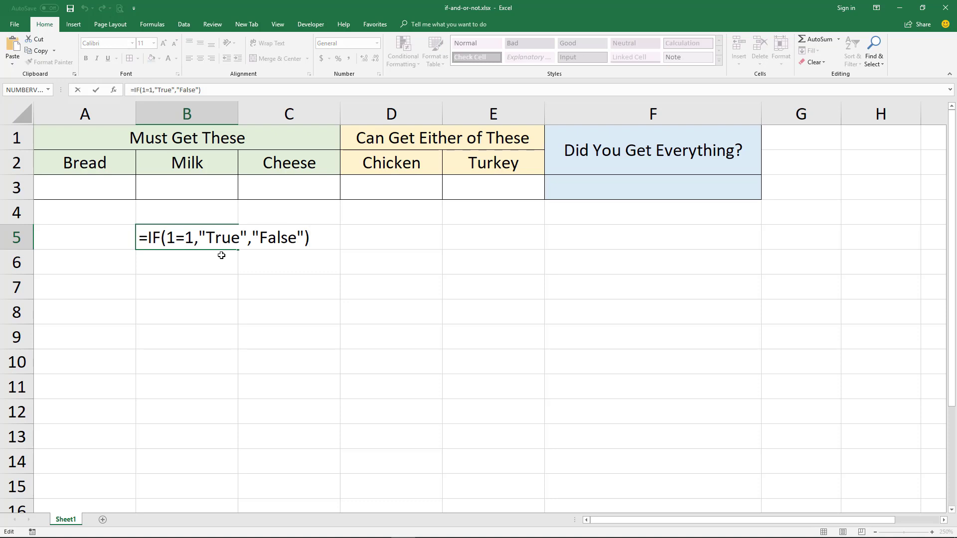
key("Left")
key("Left")
key("Left")
key("Left")
key("Left")
key("Left")
key("Left")
key("Left")
key("Left")
key("Left")
key("Left")
key("Left")
key("Left")
key("Left")
key("Left")
key("Left")
key("Left")
key("Left")
key("Left")
key("Left")
key("Right")
key("Right")
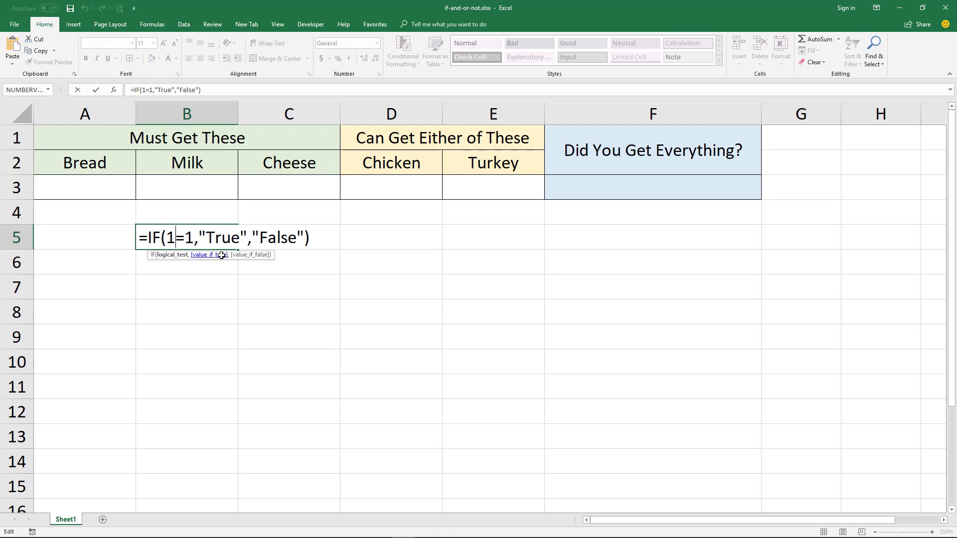
key("Right")
key("Delete")
type("2")
key("ctrl+Return")
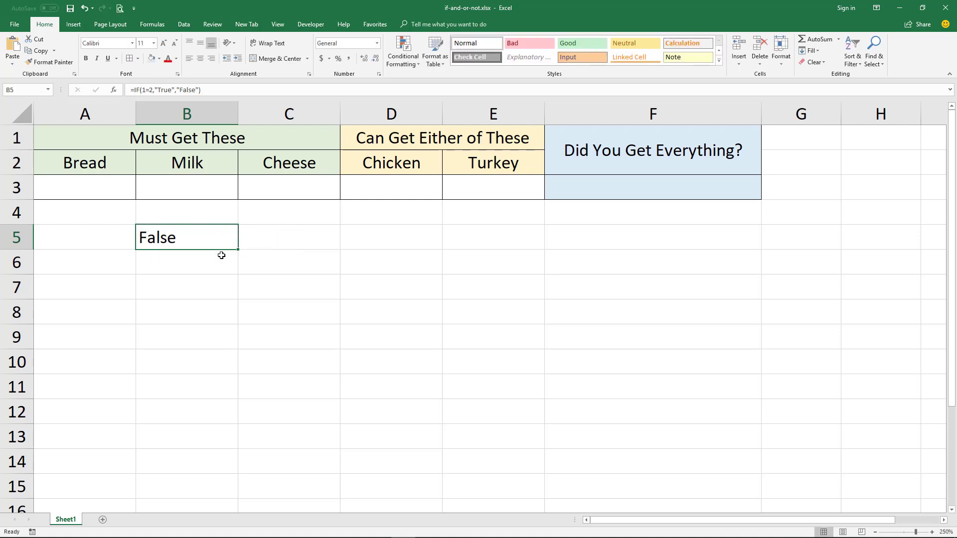
Step: Replace the logical test in B5's IF formula with AND(1=1,2=2,3=3)
key("F2")
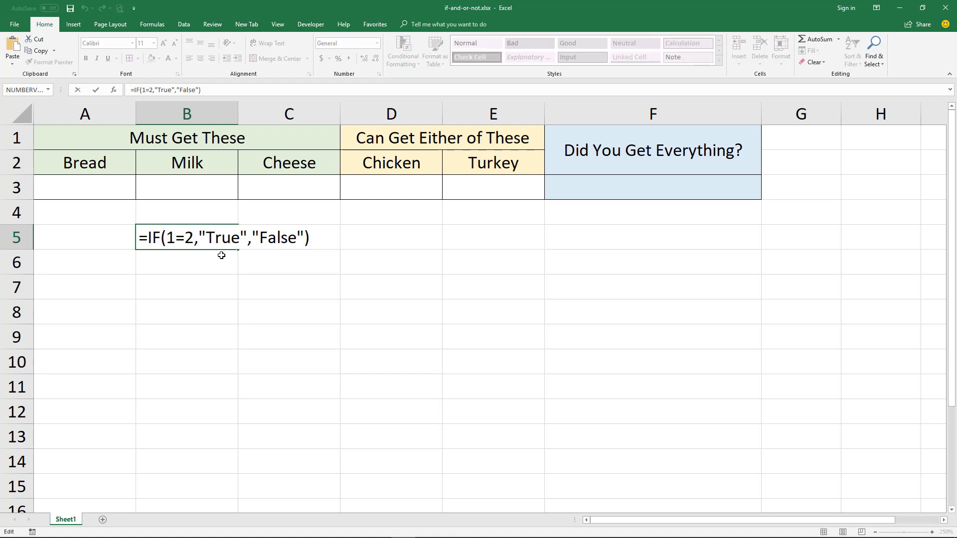
key("Left")
key("Left")
key("Left")
key("Left")
key("Left")
key("Left")
key("Left")
key("Left")
key("Left")
key("Left")
key("Left")
key("Left")
key("Left")
key("Left")
key("Left")
key("Left")
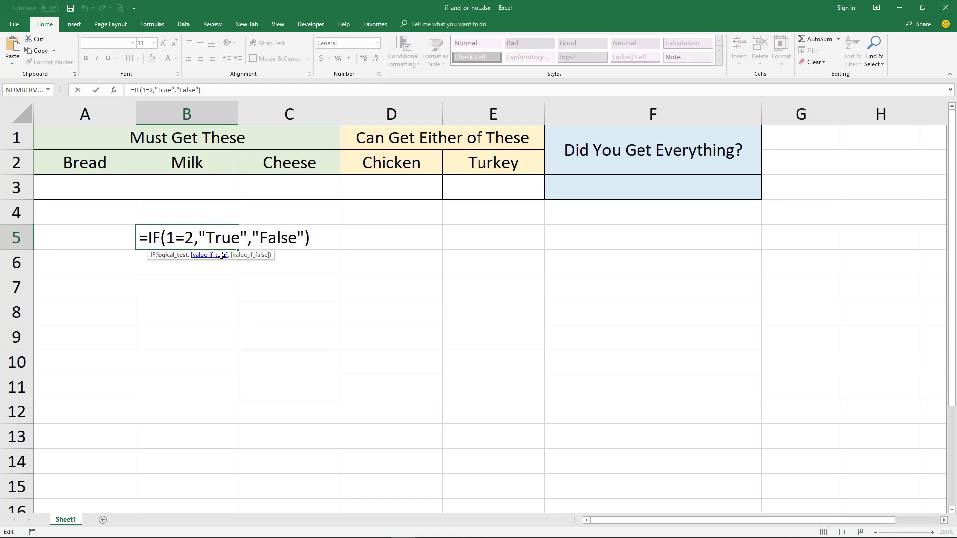
key("BackSpace")
key("BackSpace")
key("BackSpace")
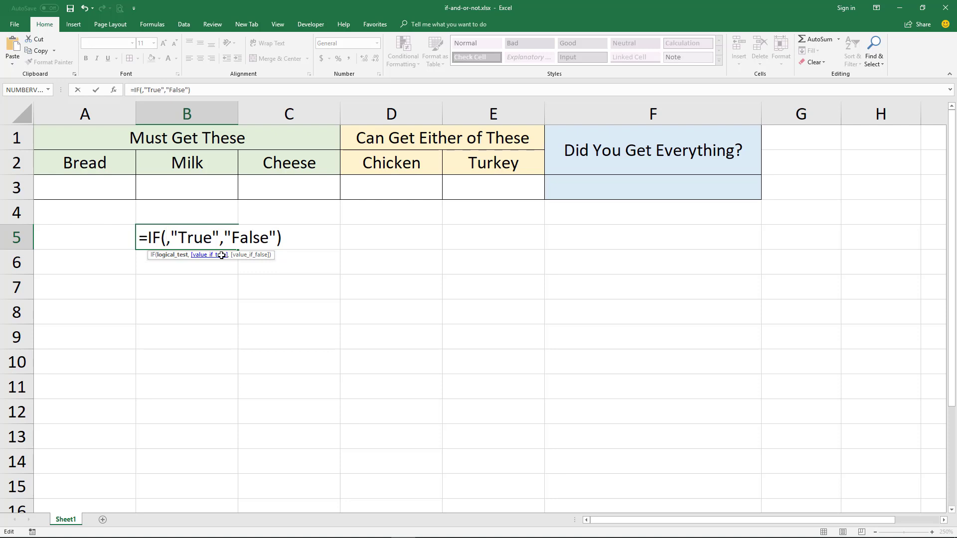
type("and")
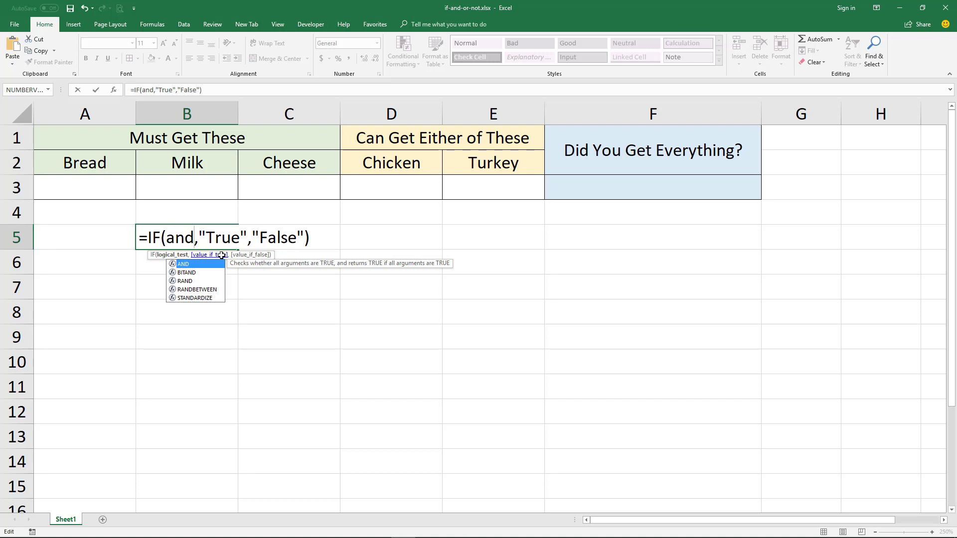
type("(1=1")
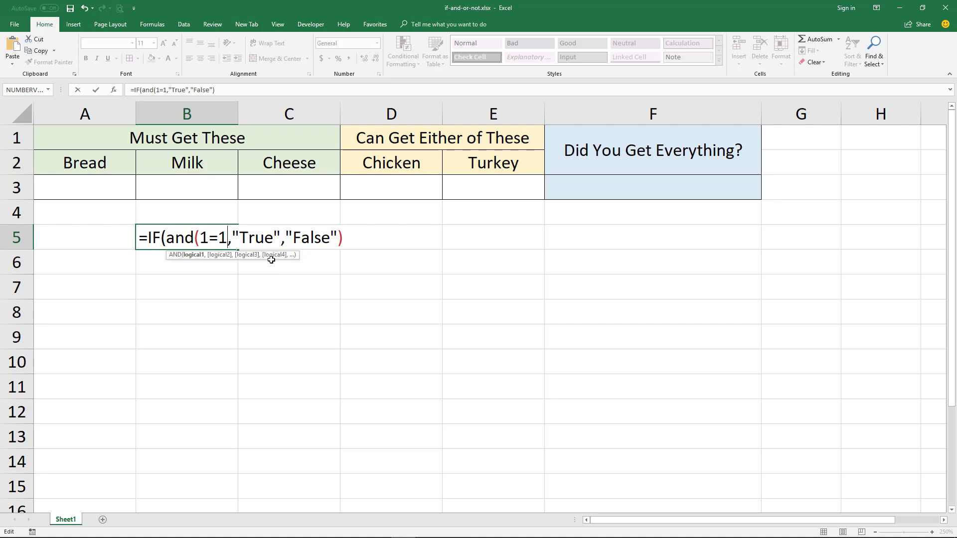
type(",2=2")
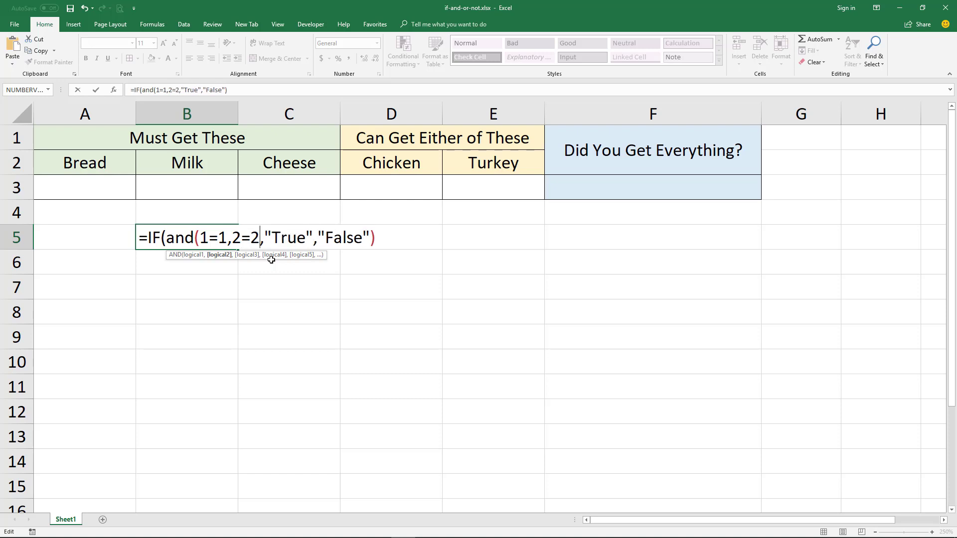
type(",")
type("3=3")
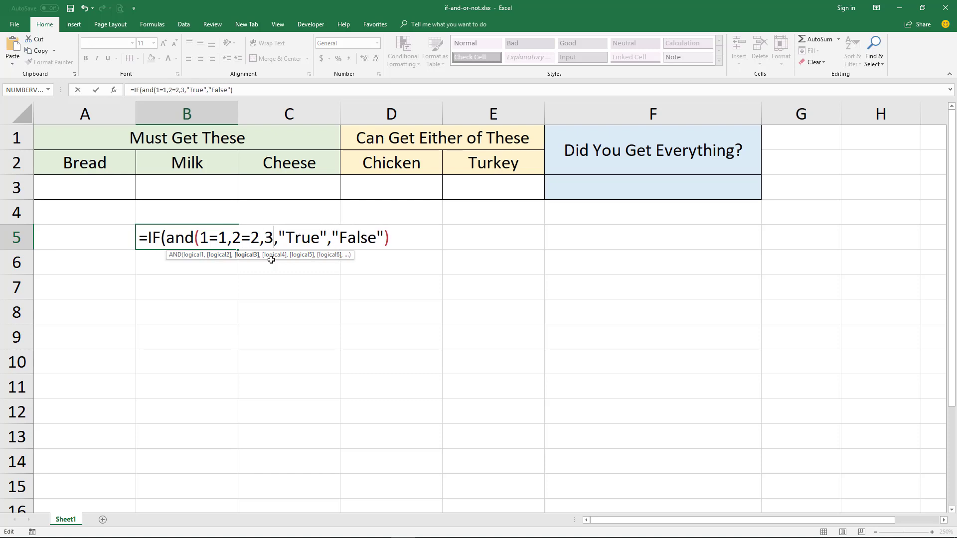
type(")")
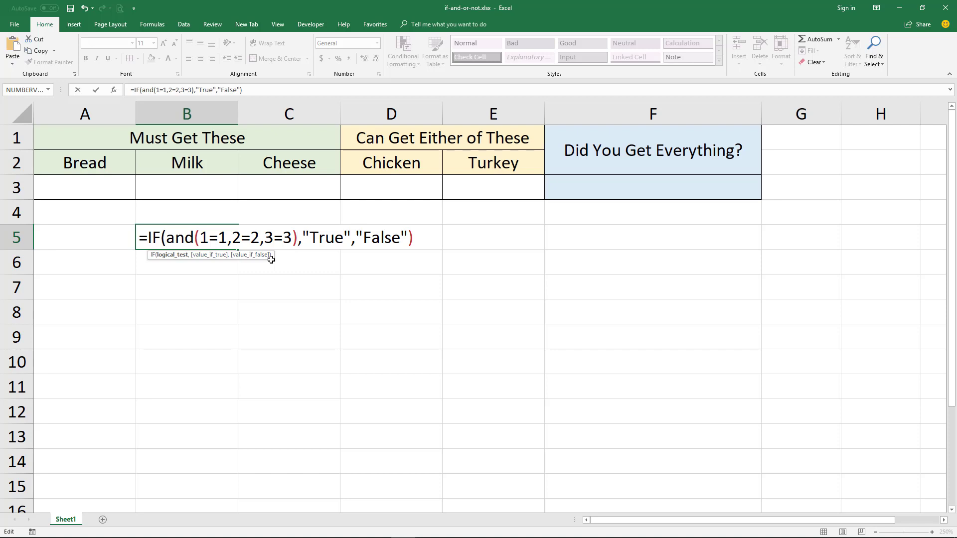
key("ctrl+Return")
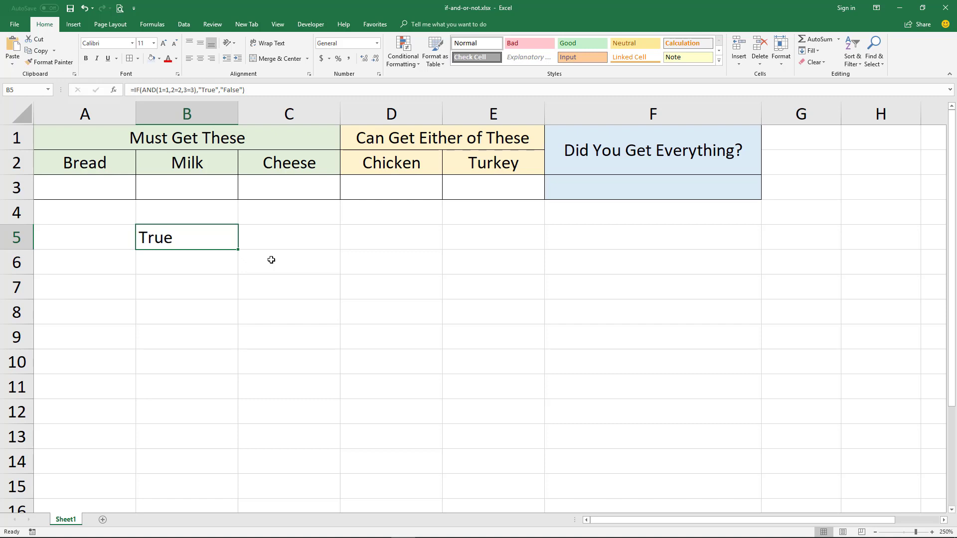
Step: Change the third condition of the AND function in B5 to 3=4
key("F2")
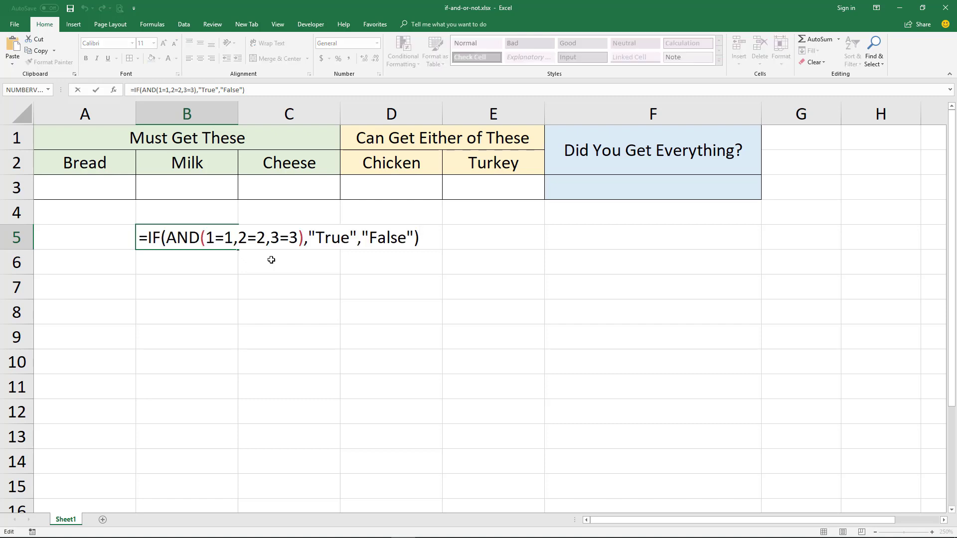
left_click(188, 237)
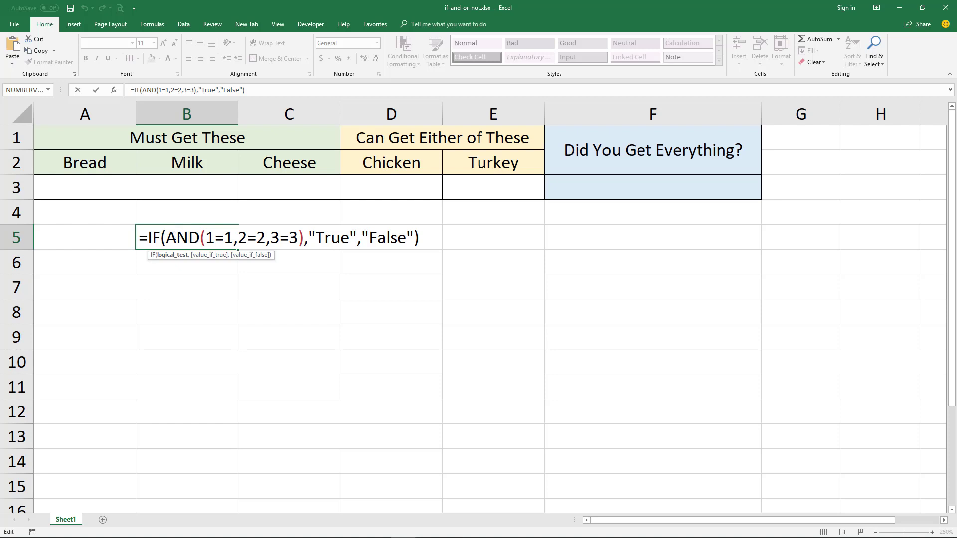
left_click_drag(176, 238, 200, 238)
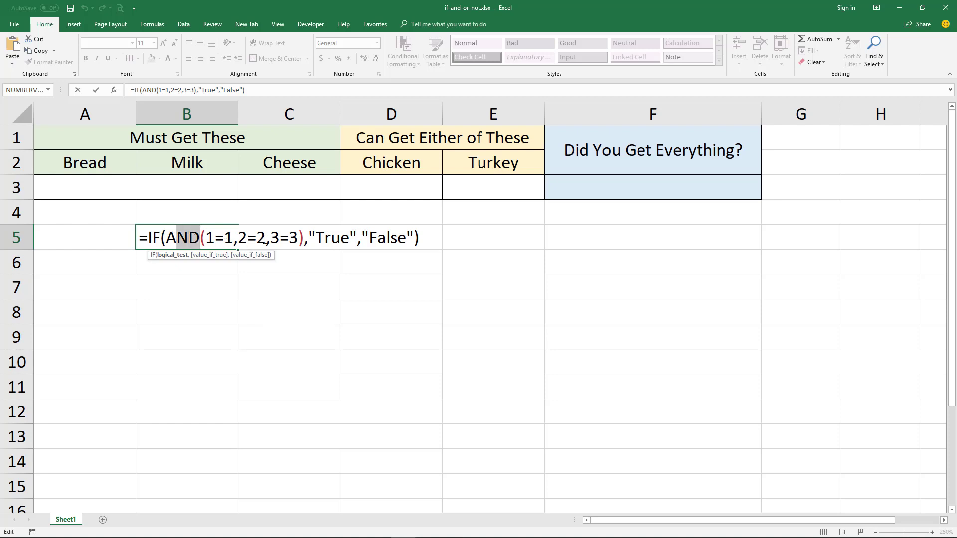
left_click(298, 238)
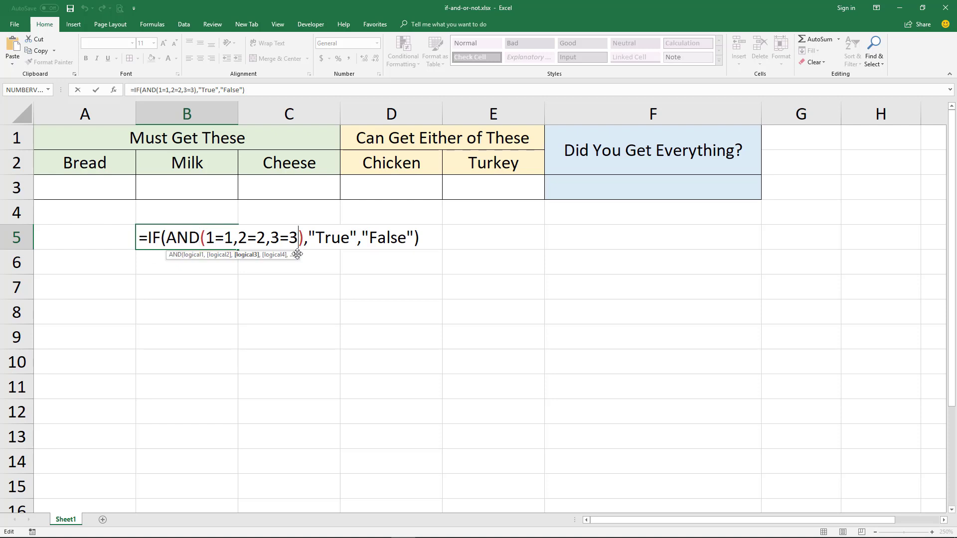
key("BackSpace")
type("4")
key("ctrl+Return")
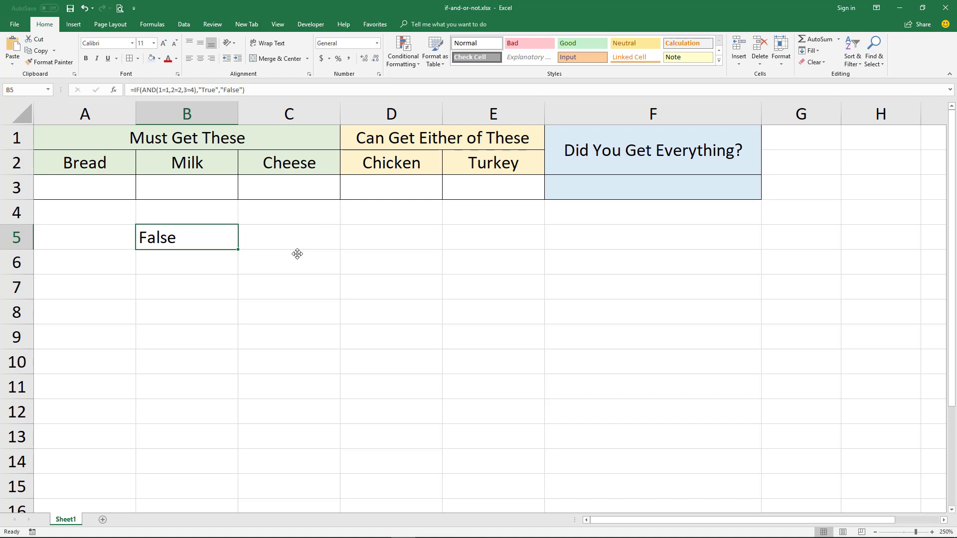
Step: Examine the AND conditions and the true and false results within B5's IF formula
key("F2")
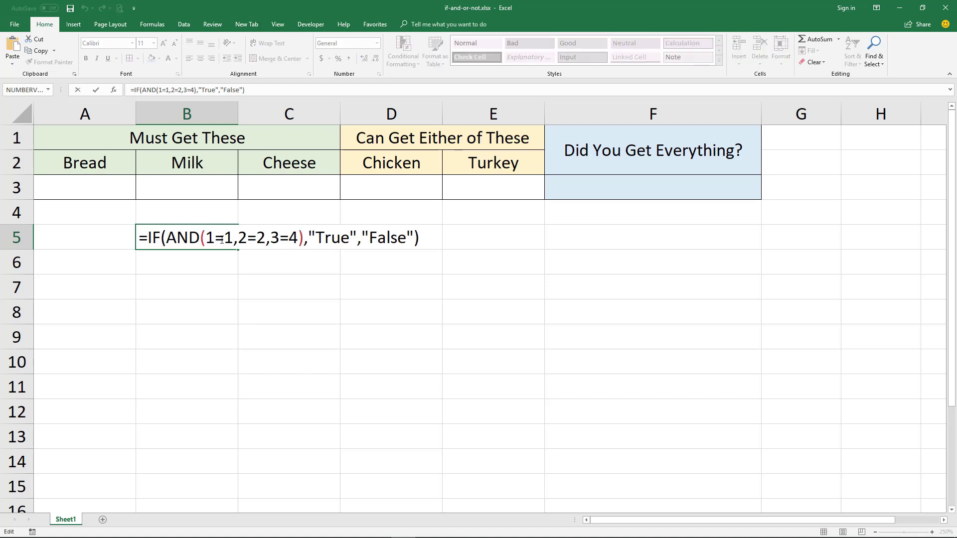
left_click_drag(238, 241, 299, 241)
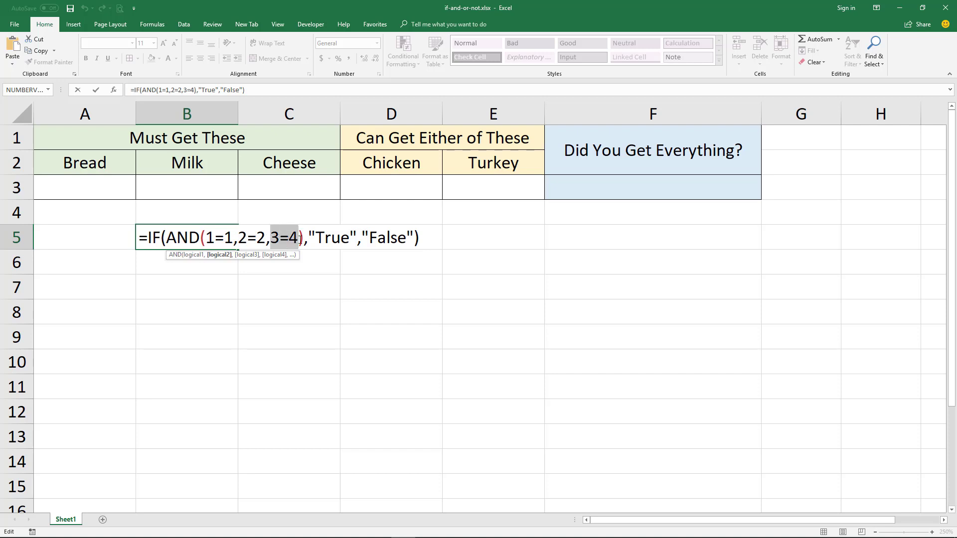
left_click(325, 241)
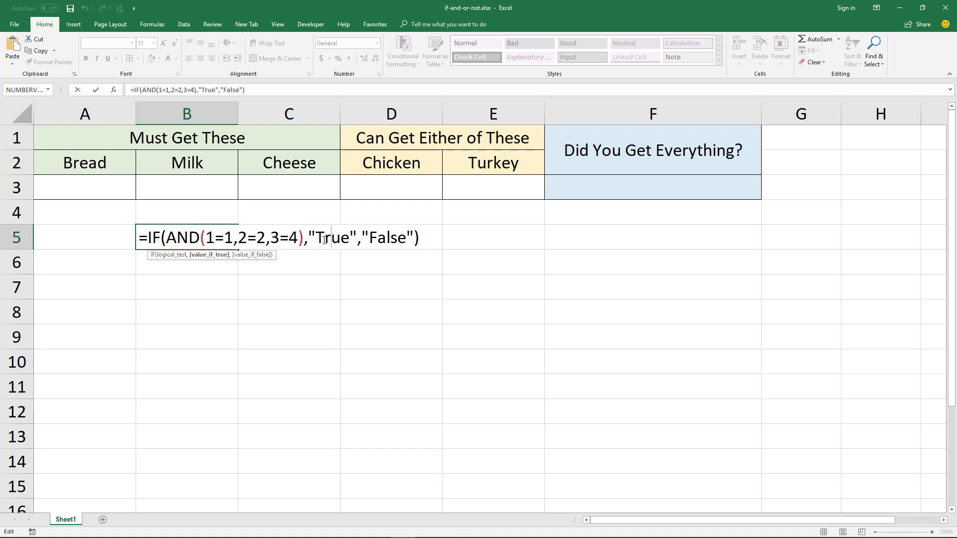
left_click(385, 238)
left_click(251, 237)
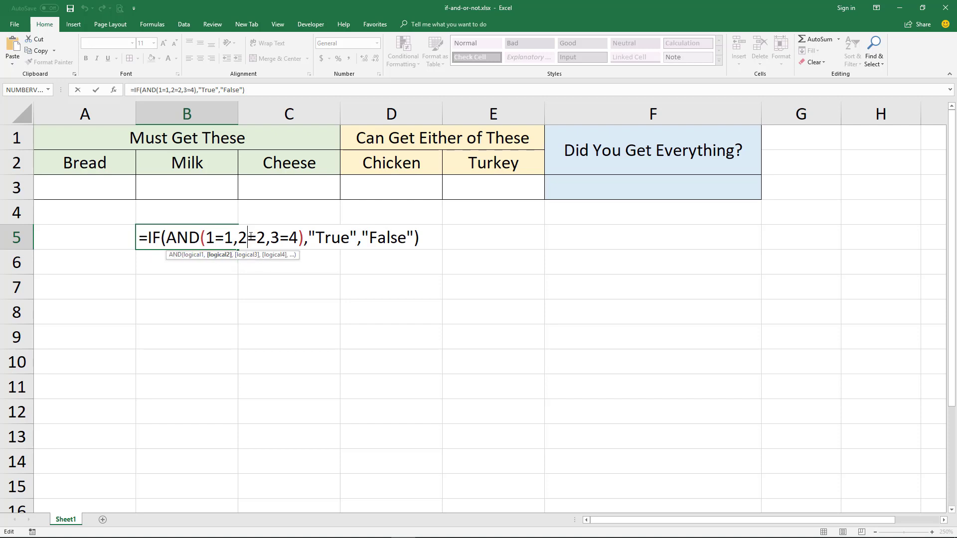
left_click_drag(167, 237, 350, 238)
left_click(210, 238)
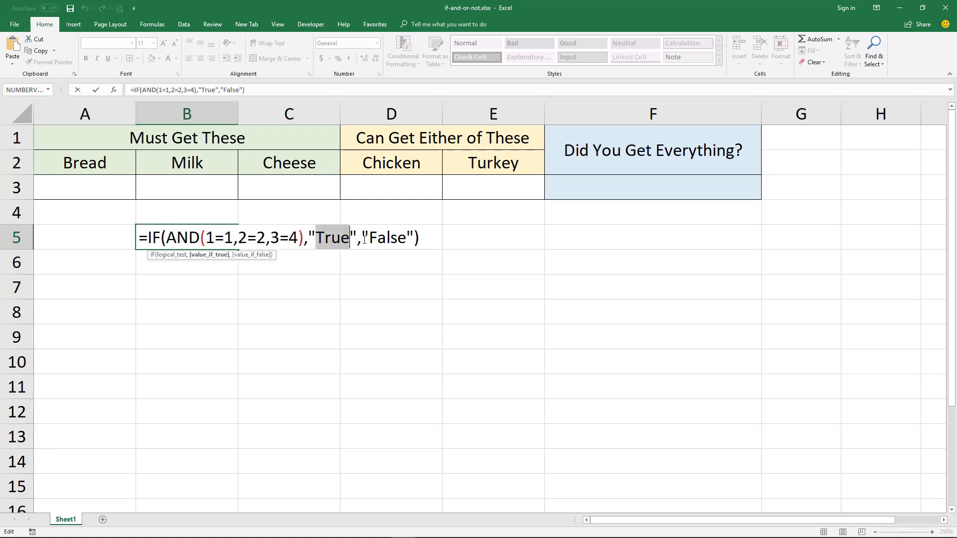
left_click_drag(362, 238, 413, 243)
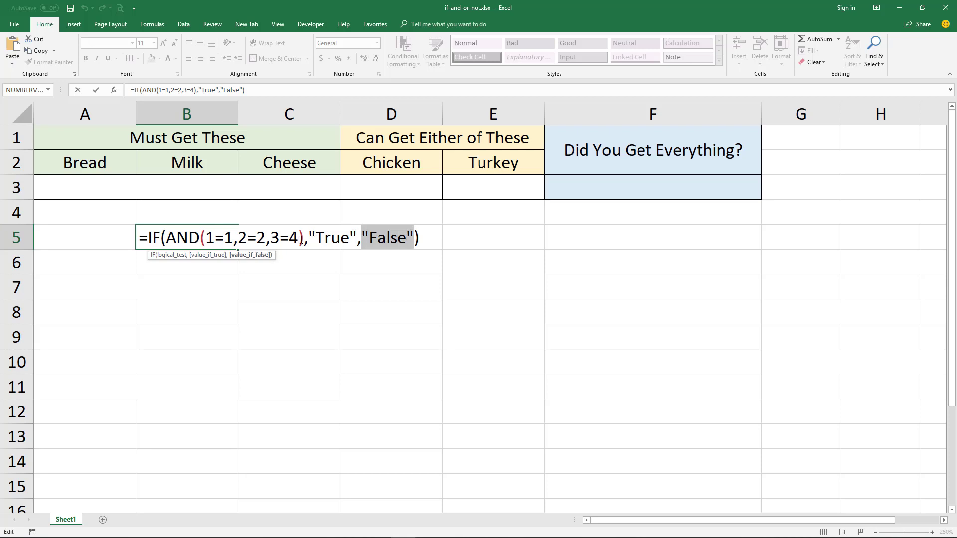
Step: Set the AND function's third condition in B5 to 3=3 and append a comma for a fourth condition
left_click(299, 238)
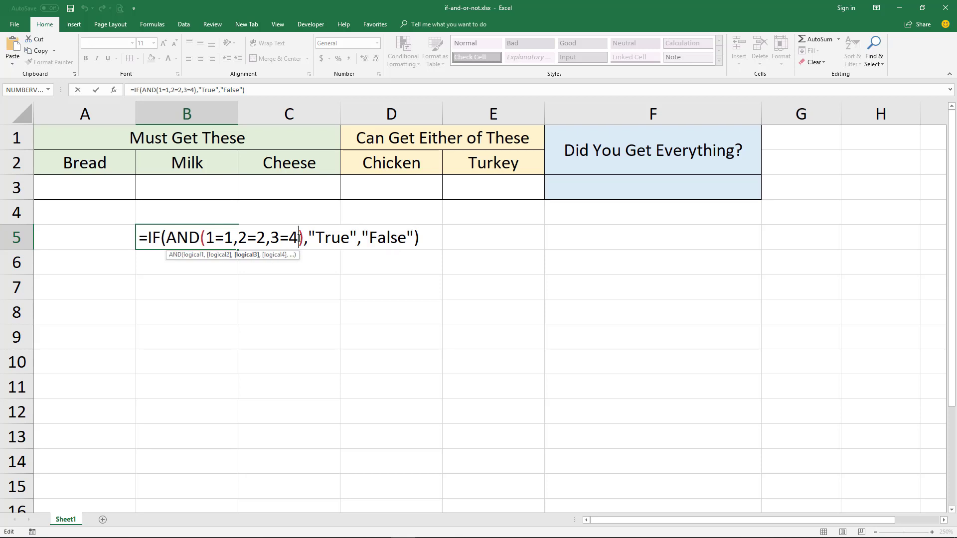
key("BackSpace")
type("3,")
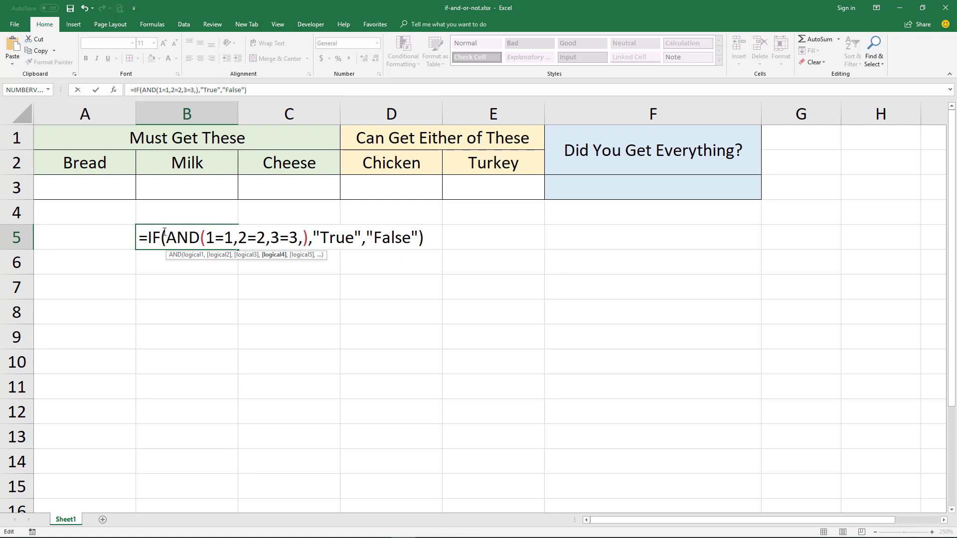
Step: Add OR(4=4,5=6) as the fourth condition of the AND function in B5's IF formula
left_click_drag(167, 232, 200, 236)
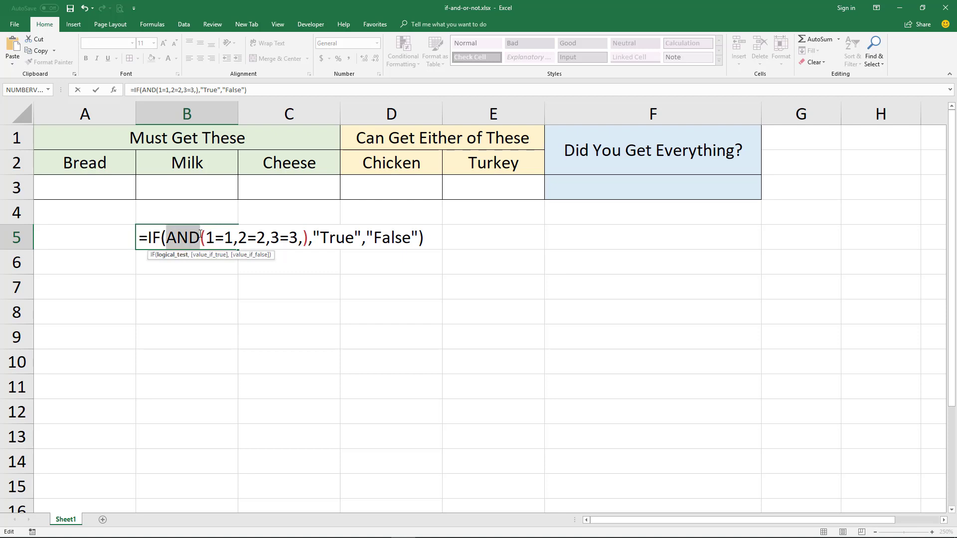
left_click(304, 237)
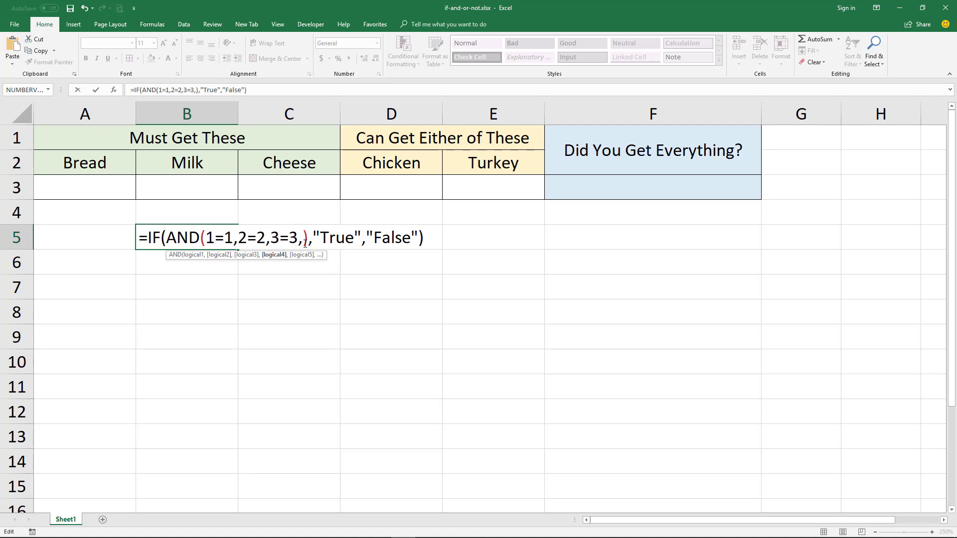
type("or(")
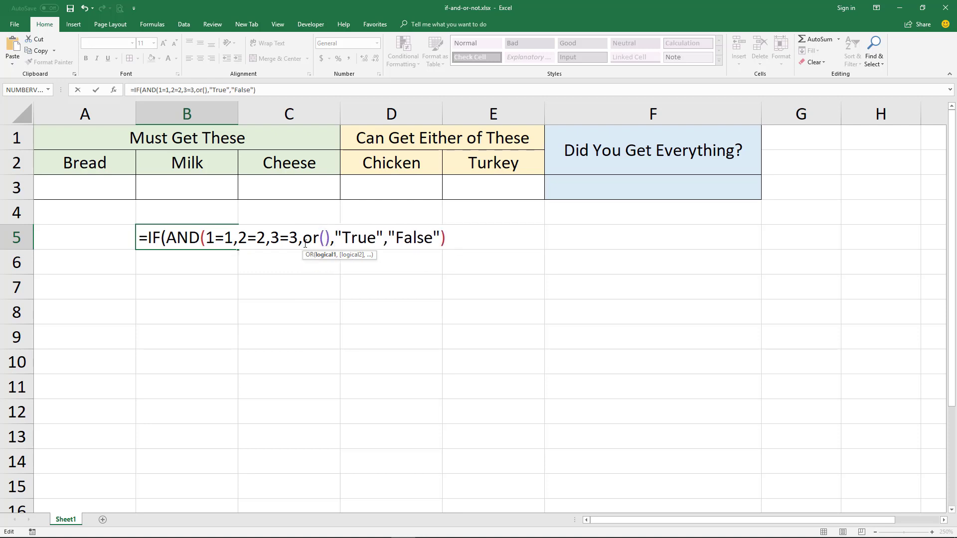
type("4=4")
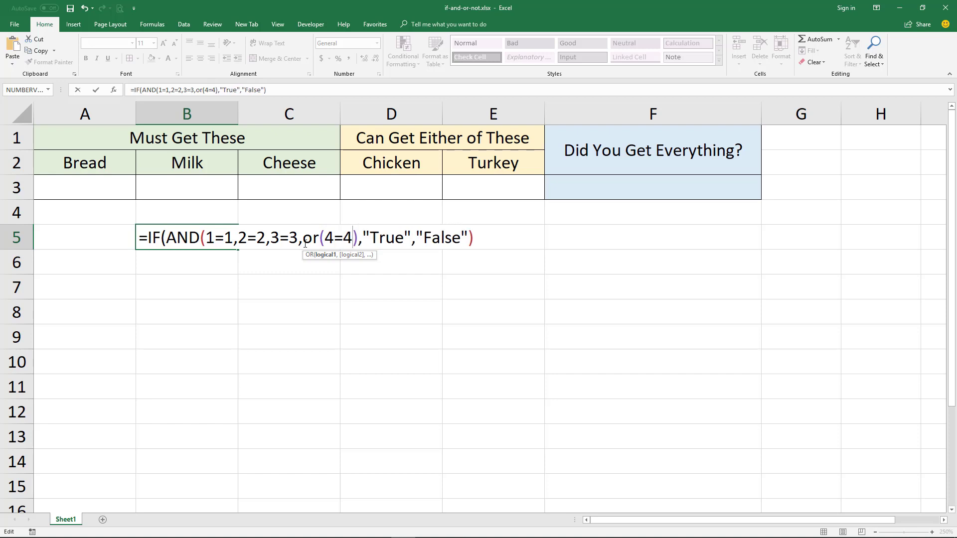
type(",")
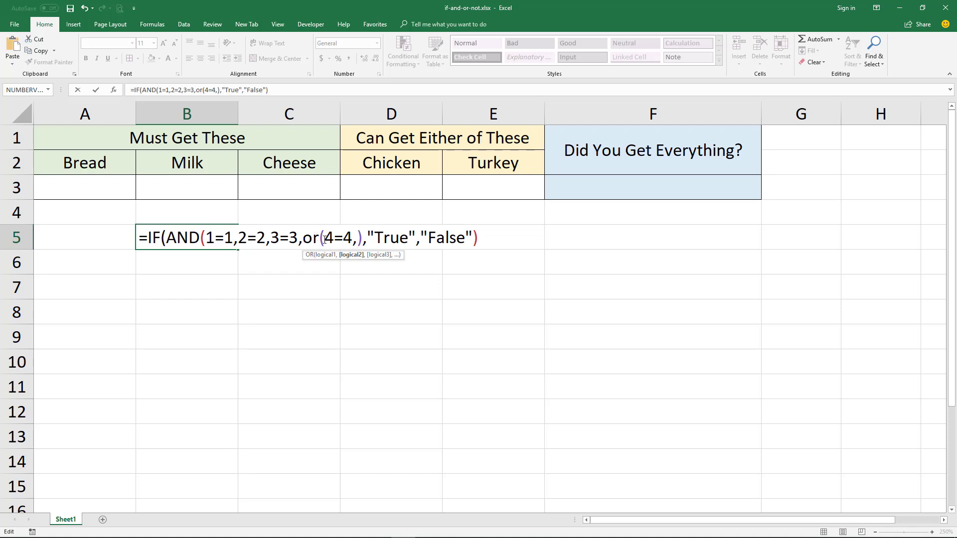
type("5=6")
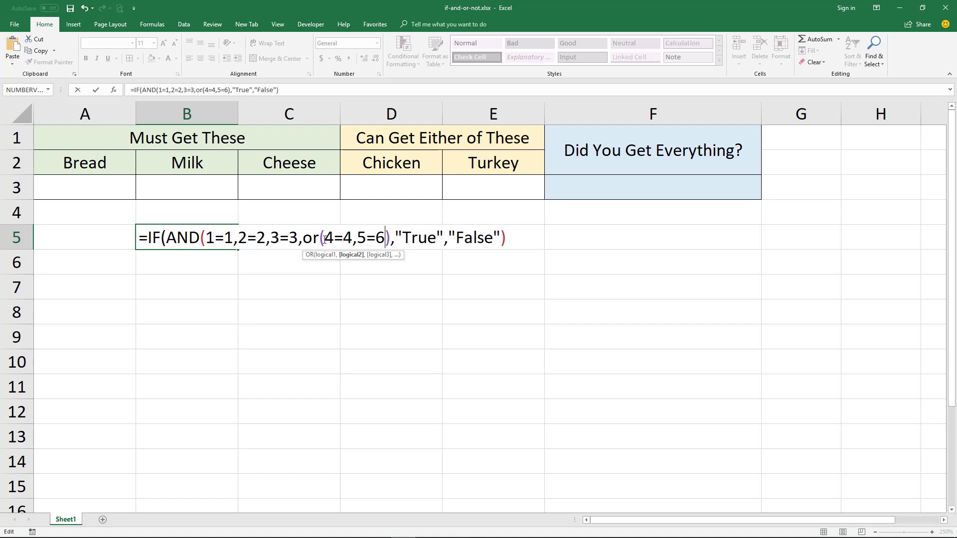
type(")")
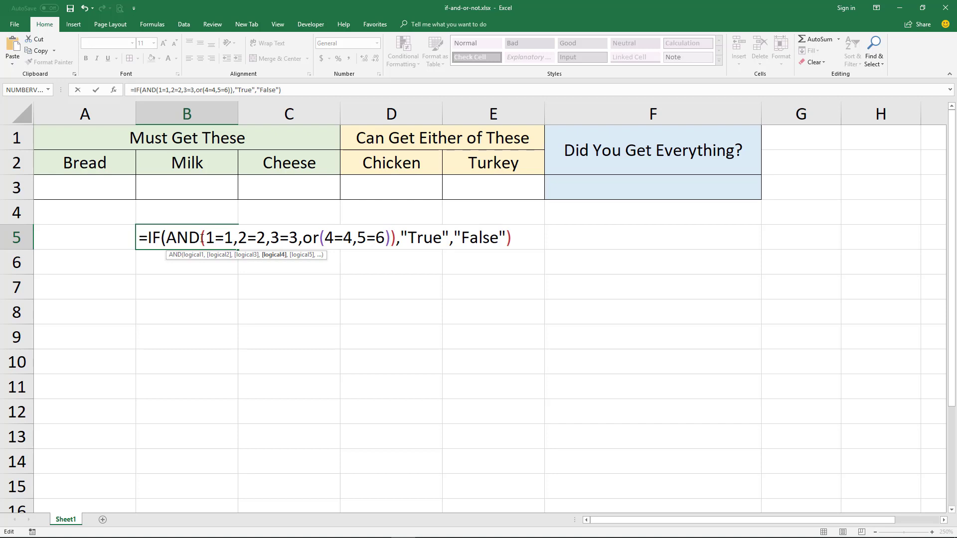
Step: Review the AND conditions and the nested OR conditions in B5, and enter the formula
left_click_drag(205, 238, 231, 239)
left_click_drag(238, 239, 309, 241)
left_click(285, 239)
left_click_drag(167, 238, 200, 238)
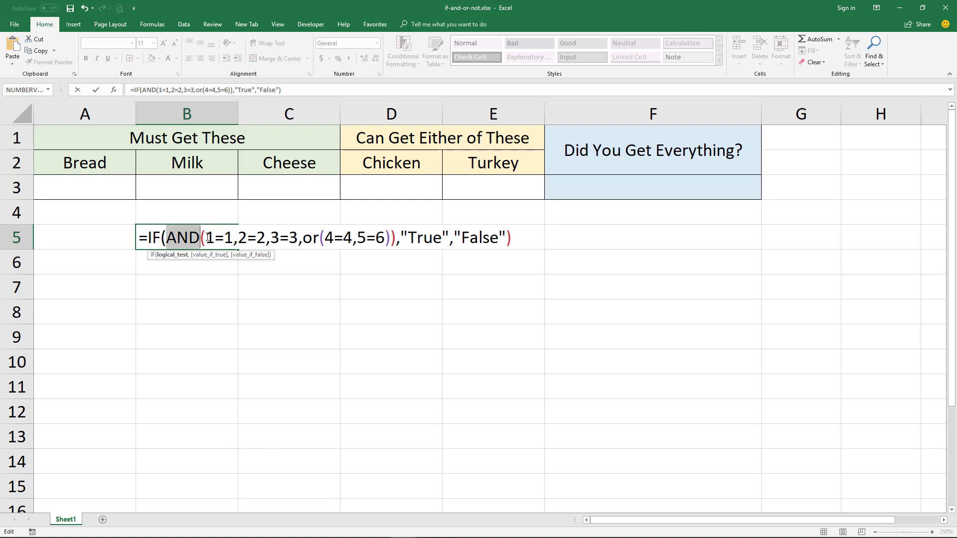
left_click(204, 238)
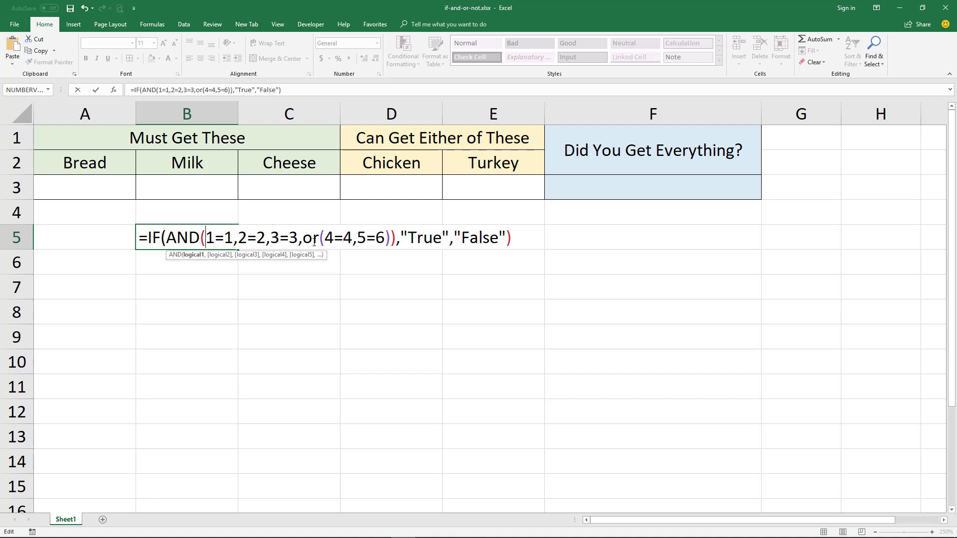
left_click(391, 238)
left_click_drag(357, 238, 384, 243)
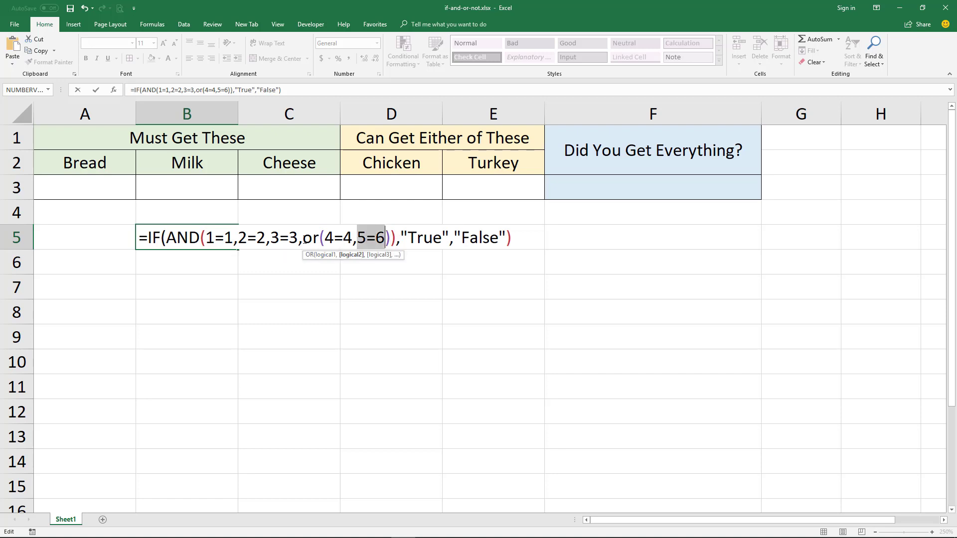
key("Right")
left_click_drag(304, 239, 319, 240)
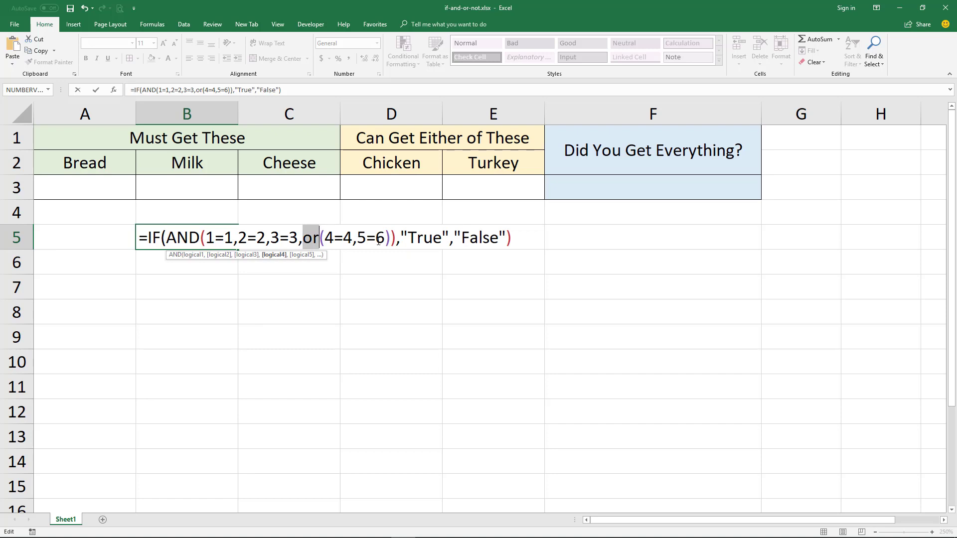
left_click(275, 238)
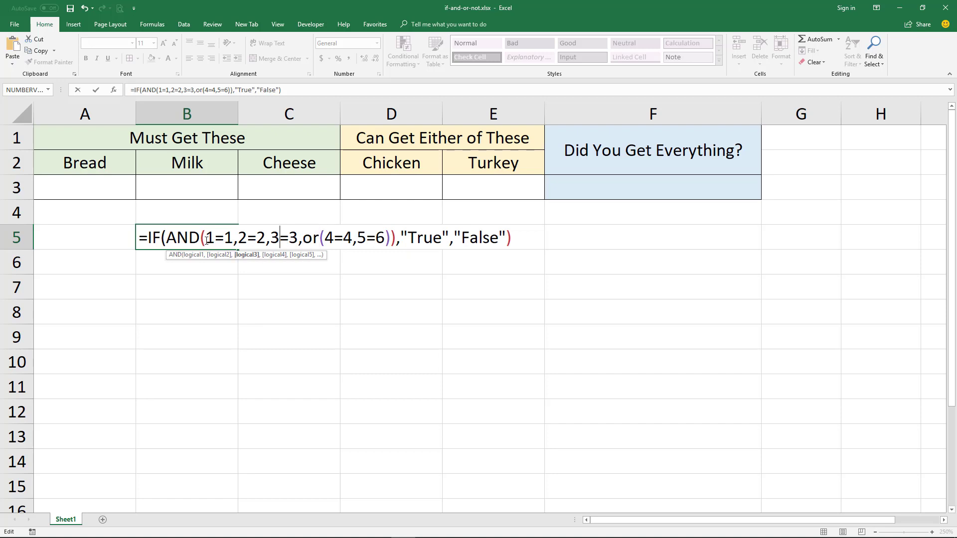
key("ctrl+Return")
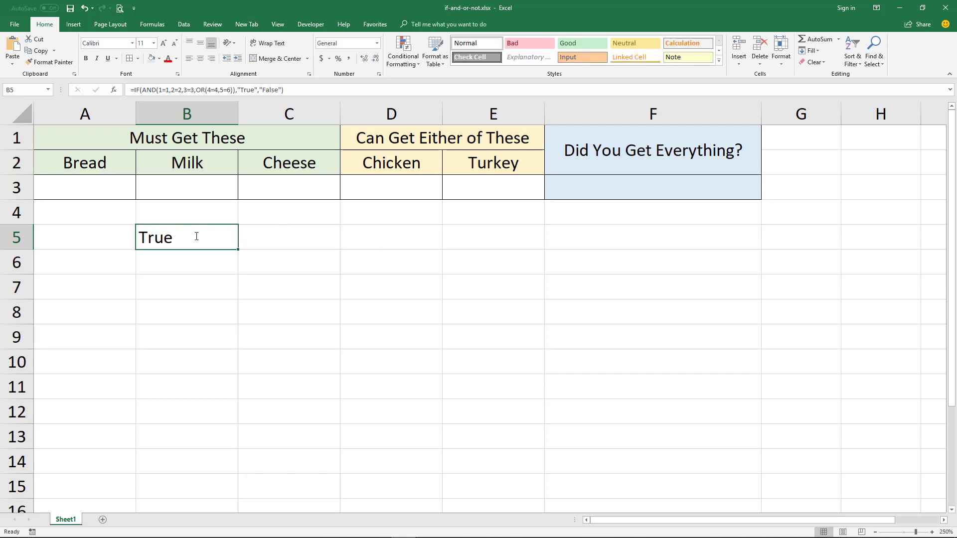
Step: Set the second condition of the nested OR function in B5 to 5=5 and enter the formula
key("F2")
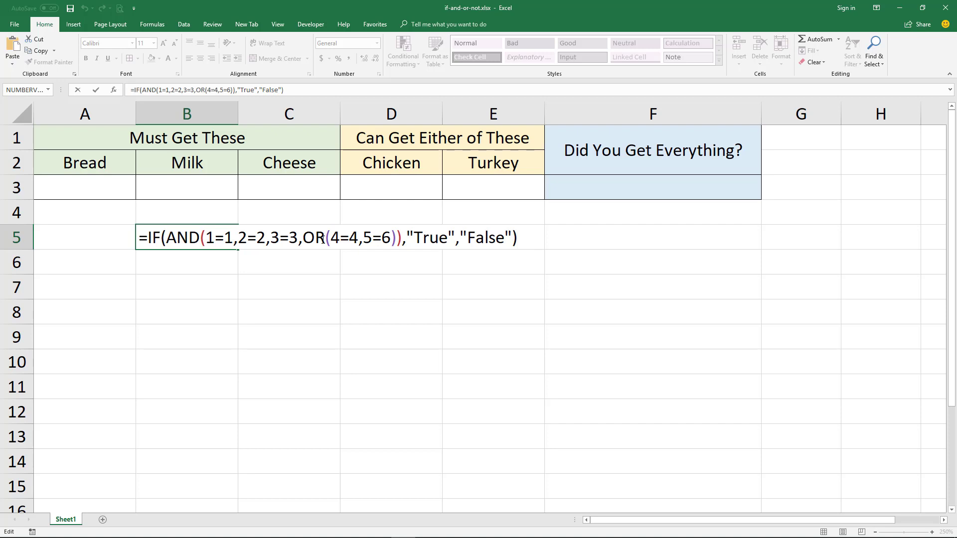
left_click_drag(331, 238, 383, 243)
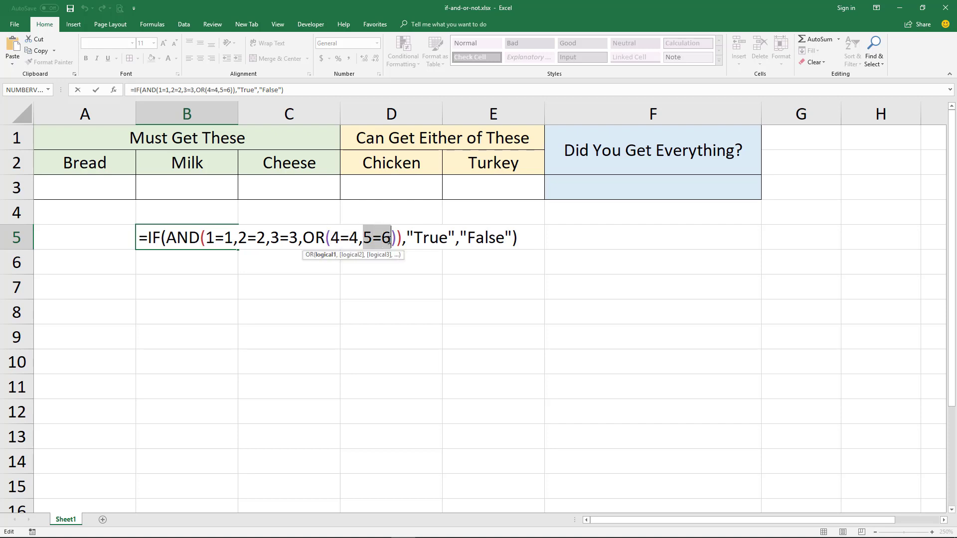
left_click(383, 243)
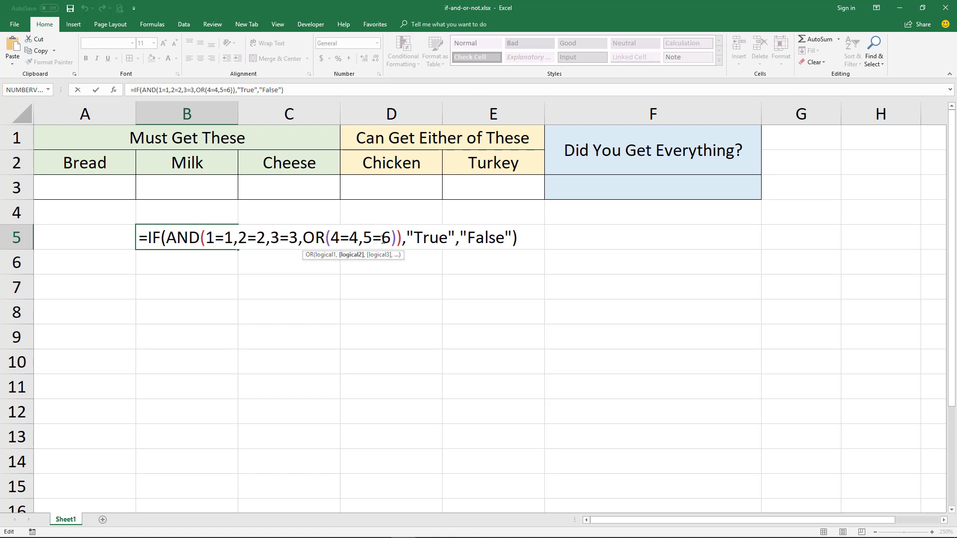
key("Delete")
type("5")
left_click_drag(332, 238, 391, 237)
left_click(366, 237)
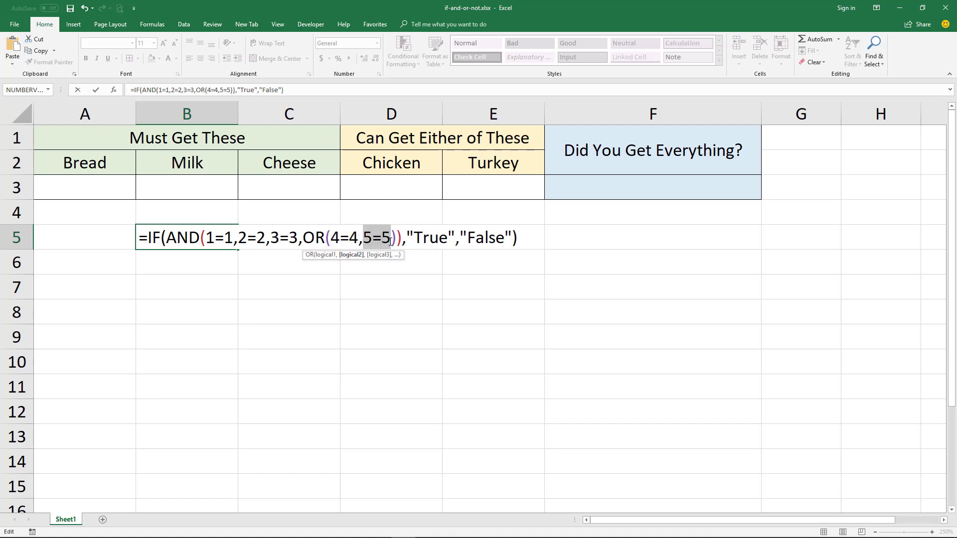
left_click_drag(303, 237, 325, 238)
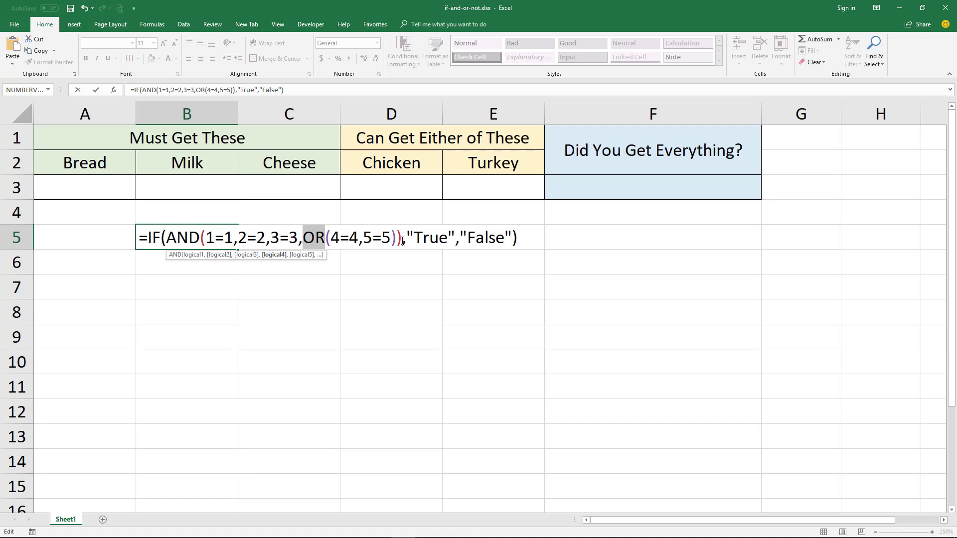
key("Escape")
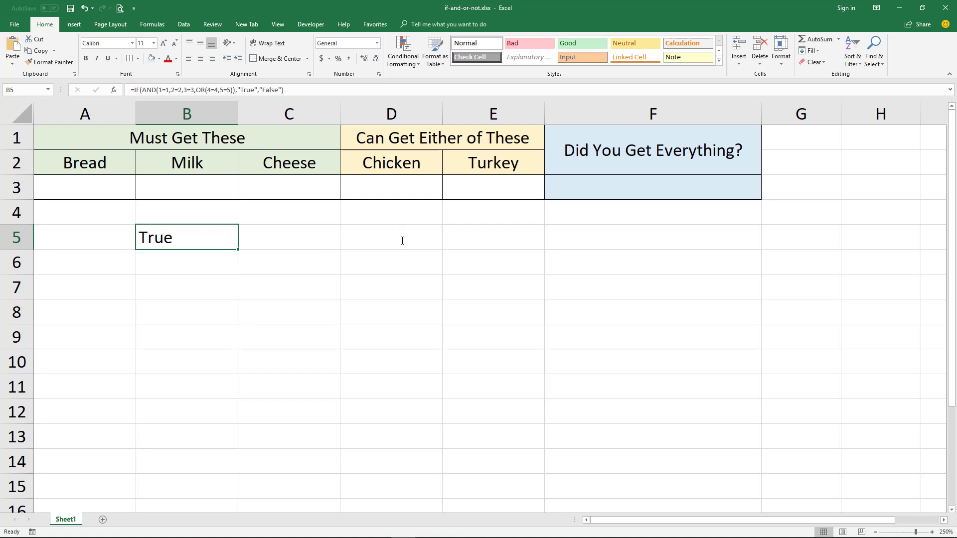
Step: Check the false result in B5's IF formula and clear the cell's contents
key("F2")
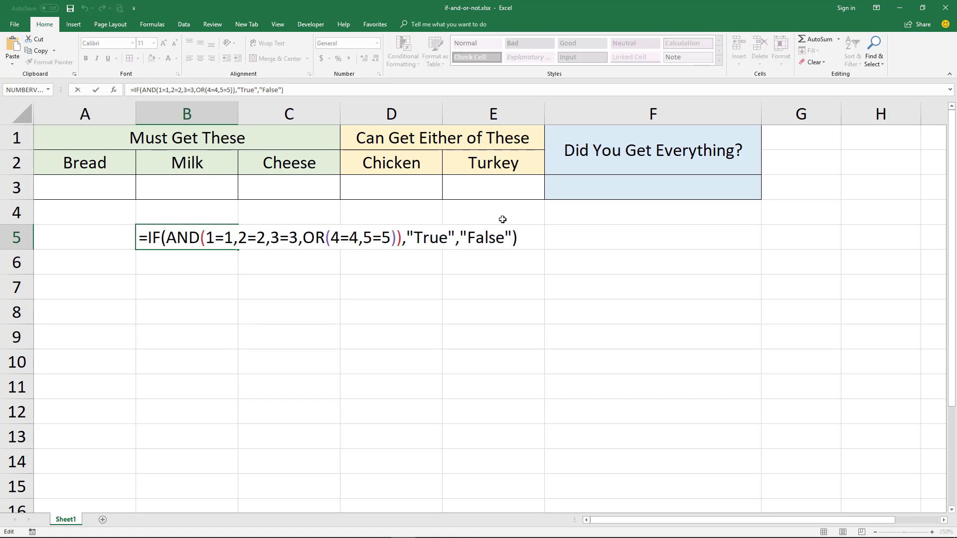
left_click(491, 238)
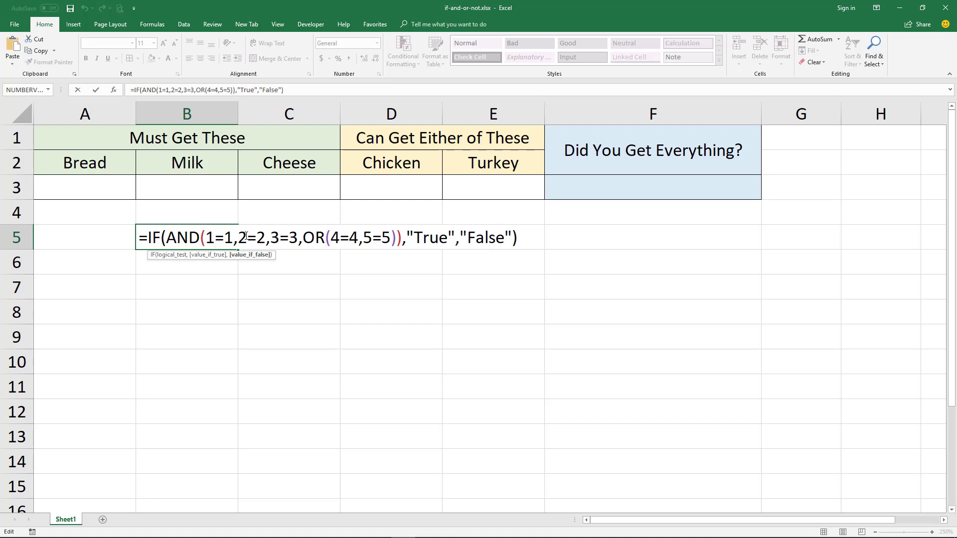
key("Return")
left_click(183, 241)
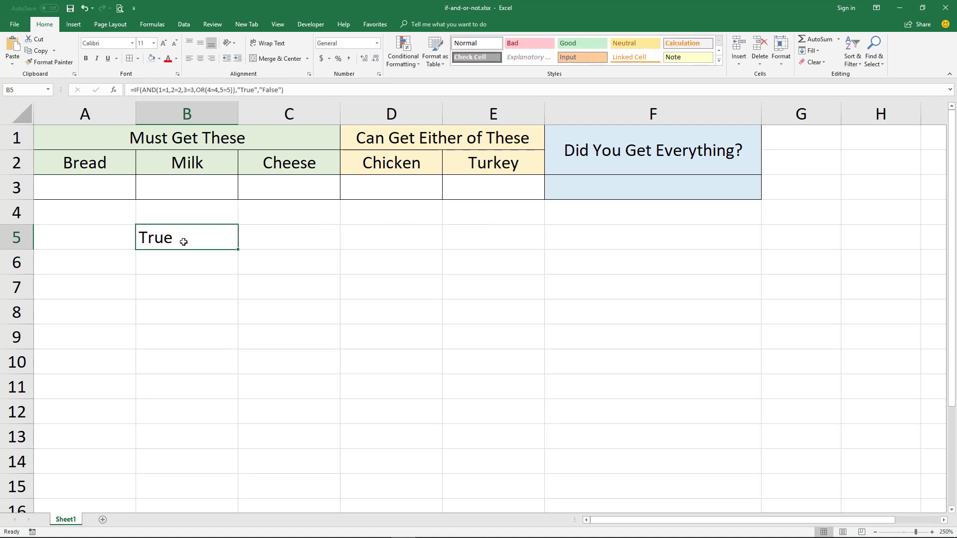
key("Delete")
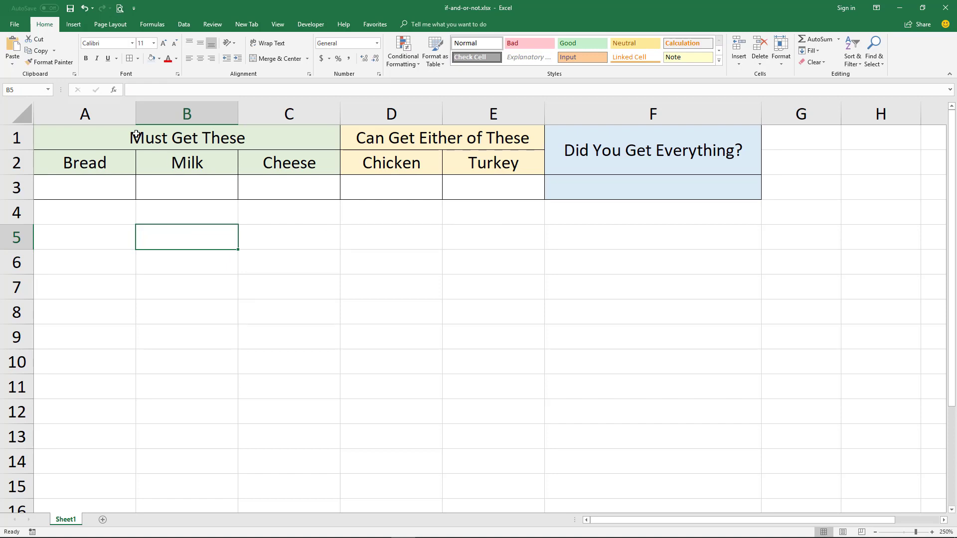
Step: Enter the note "and bread and milk and cheese" in A5 for the Must Get These items
left_click_drag(136, 135, 139, 156)
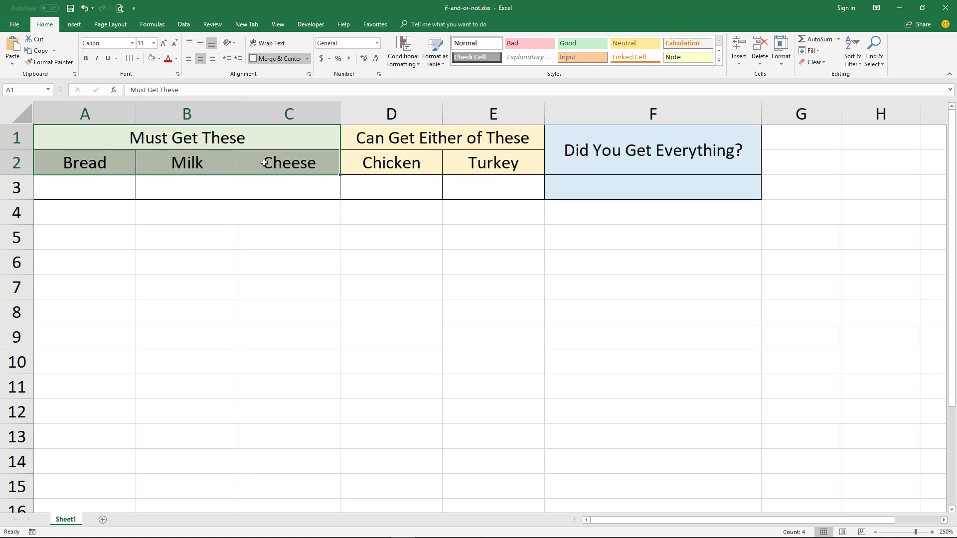
left_click(120, 238)
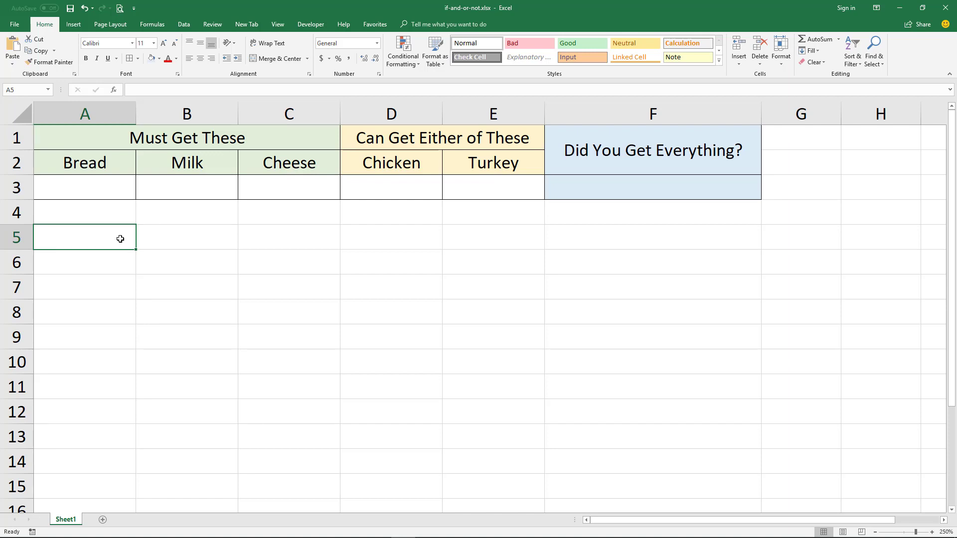
type("and")
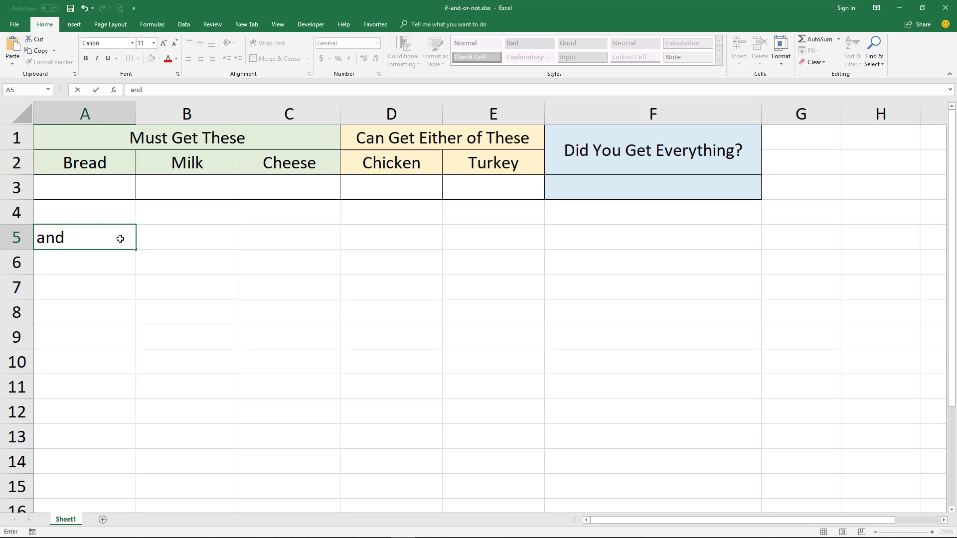
type(" bread and mil")
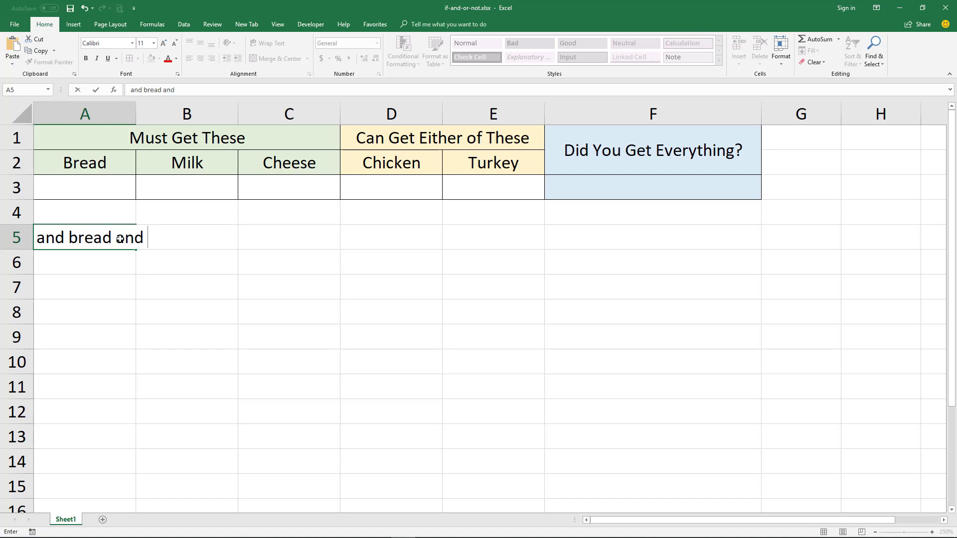
type("k an")
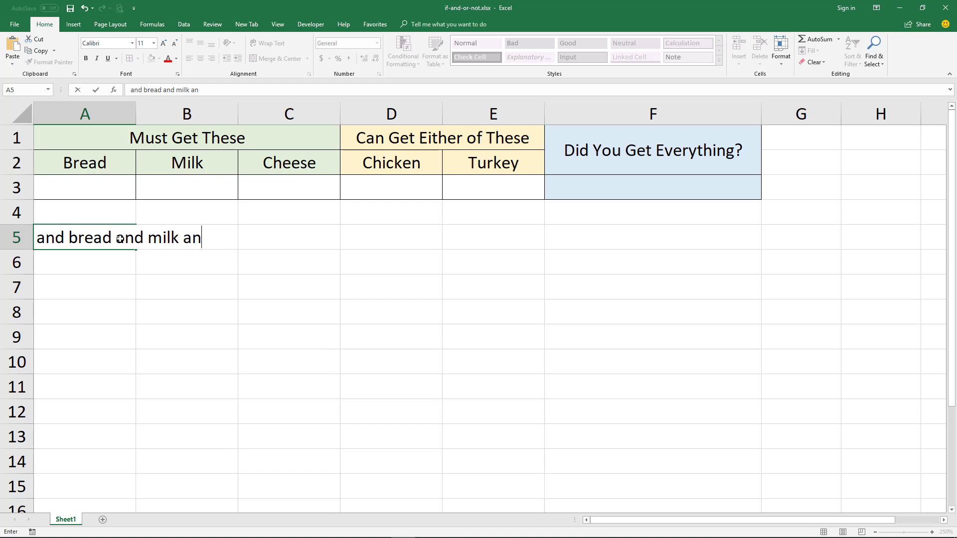
type("d cheese")
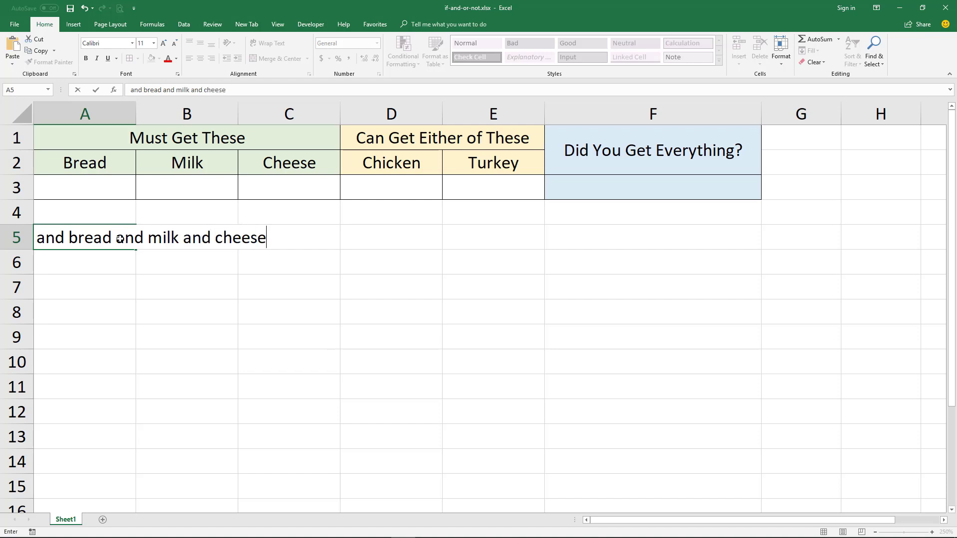
key("Tab")
Step: Enter the note "chicken or turkey" in D5 for the Can Get Either of These items
key("Tab")
key("Tab")
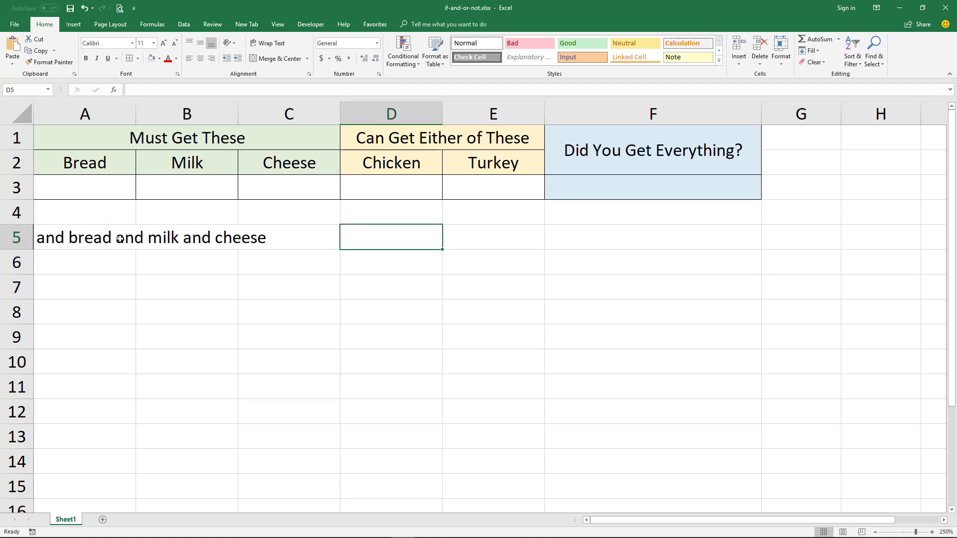
type("chicken ")
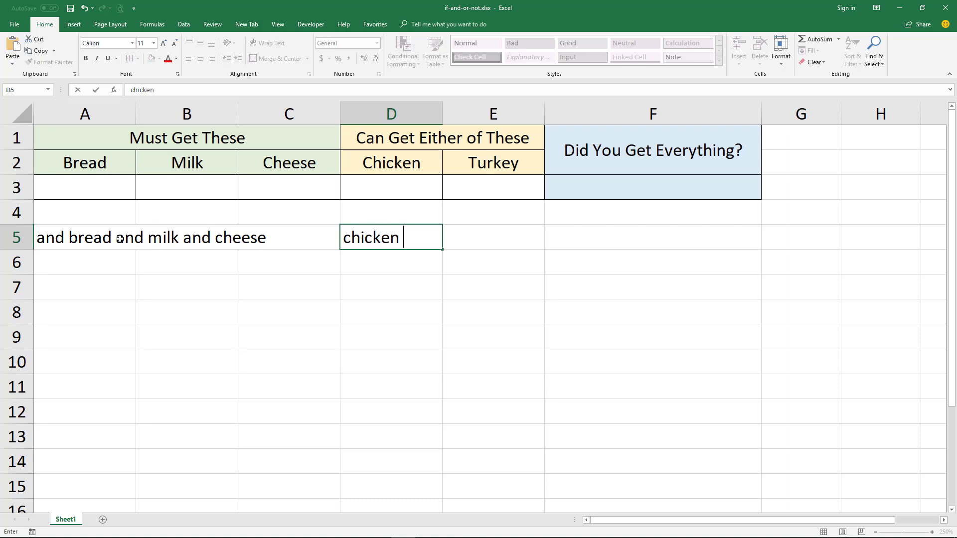
type("or turket")
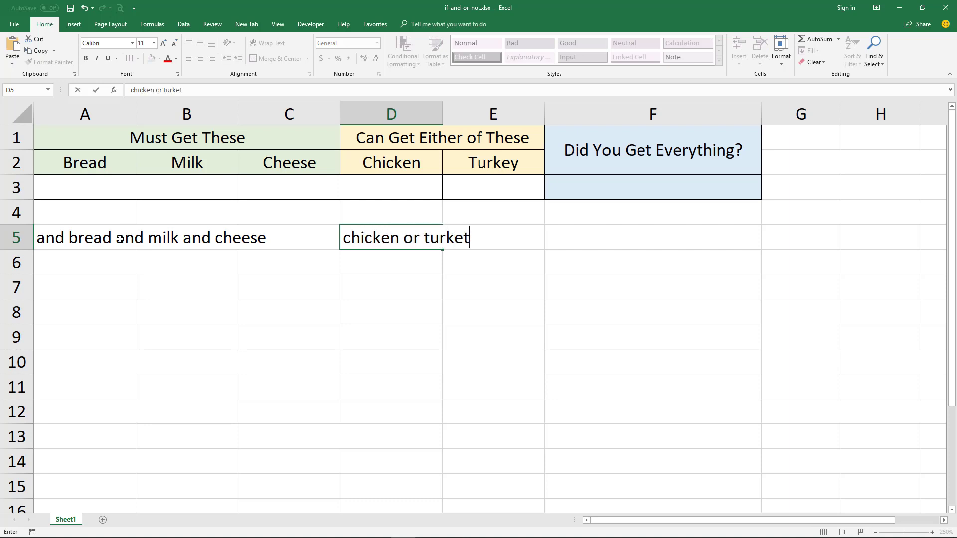
key("BackSpace")
type("y")
key("Return")
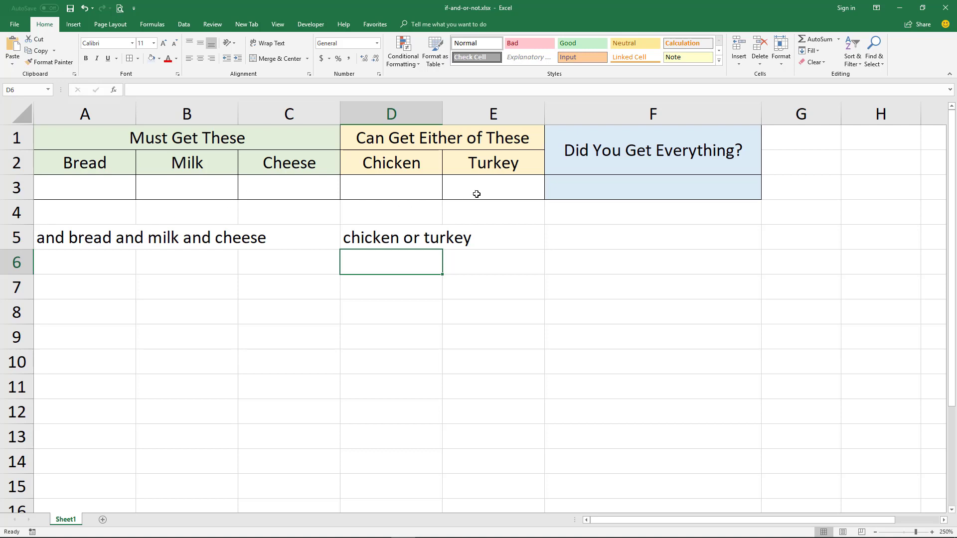
Step: Mark Bread, Milk, Cheese and Chicken as bought by entering x in cells A3, B3, C3 and D3
left_click(638, 182)
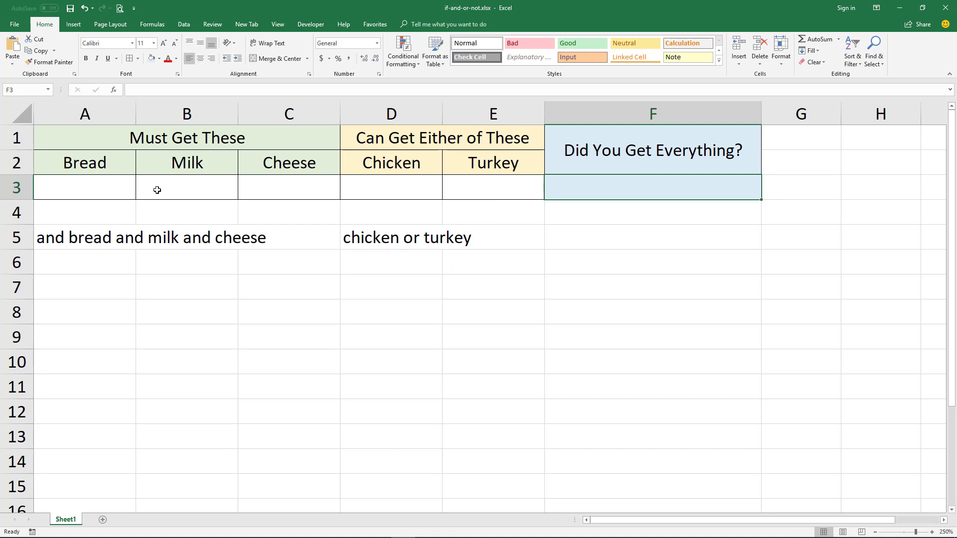
left_click(107, 182)
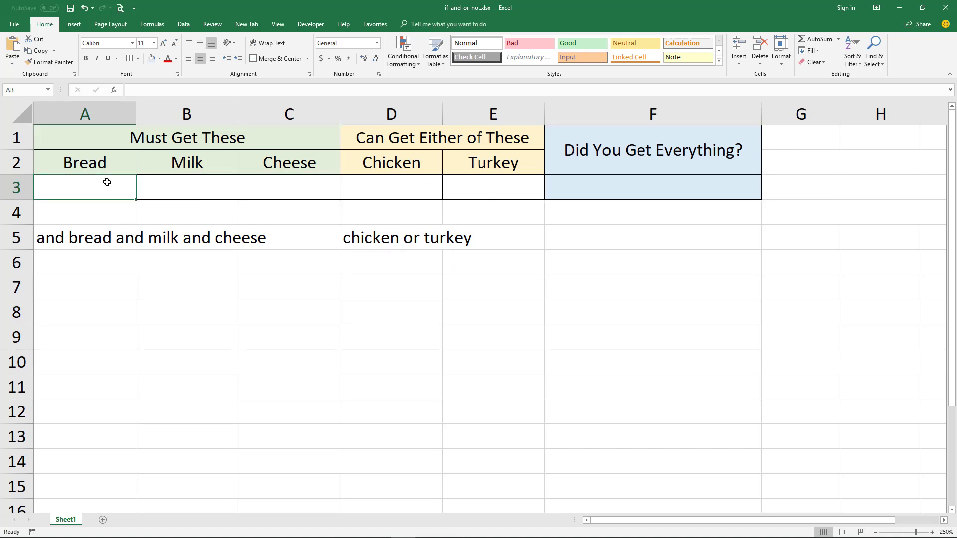
type("x")
key("Tab")
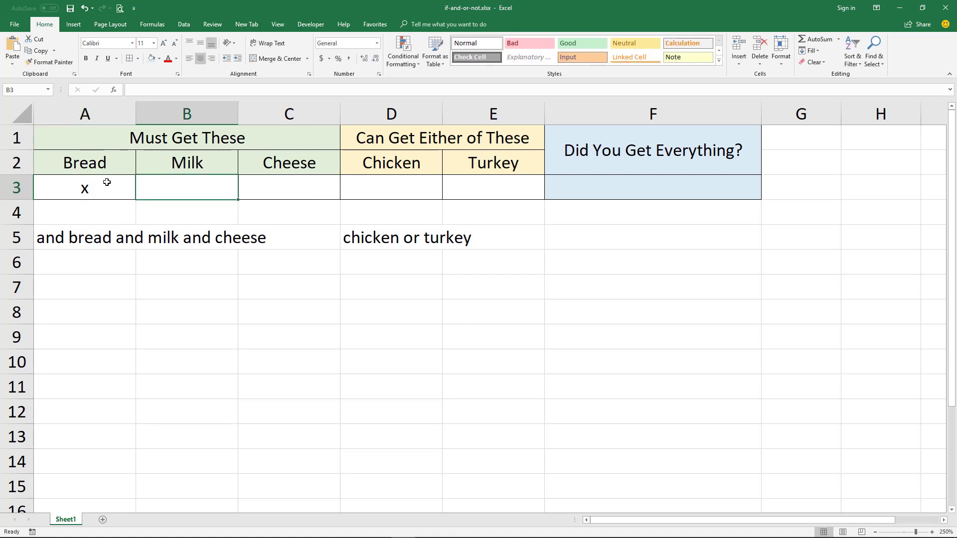
type("x")
key("Tab")
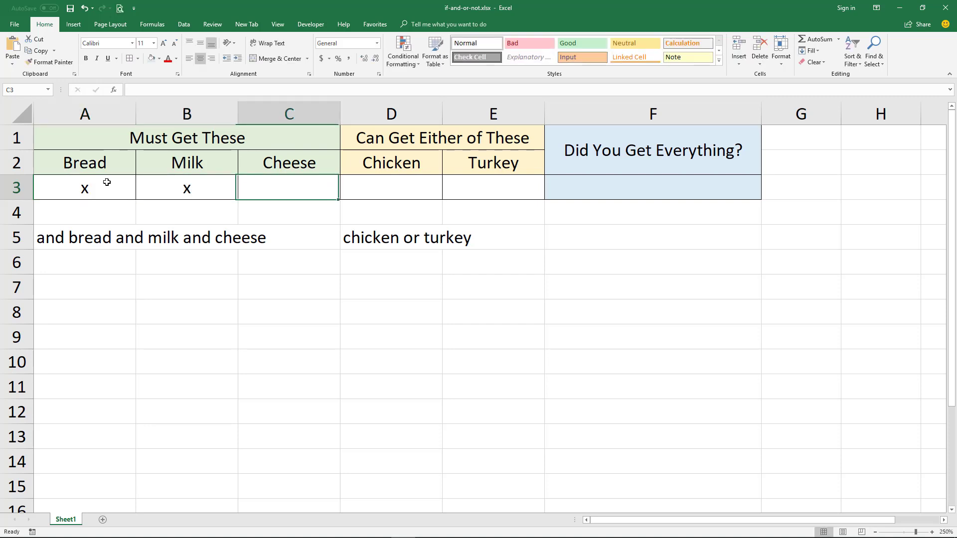
type("x")
key("Tab")
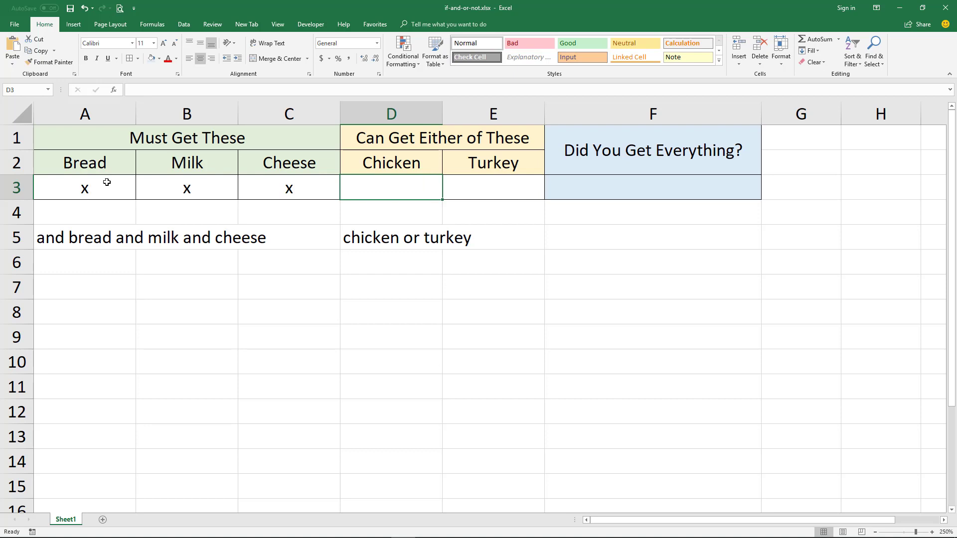
type("x")
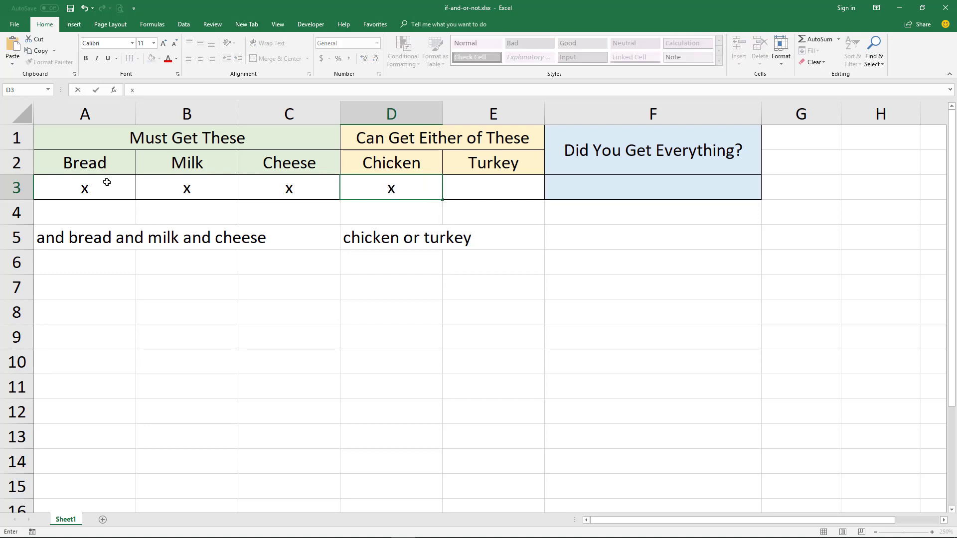
key("Tab")
key("Tab")
Step: Start an IF formula in F3 with a nested AND function testing that A3, B3 and C3 each equal "x"
key("BackSpace")
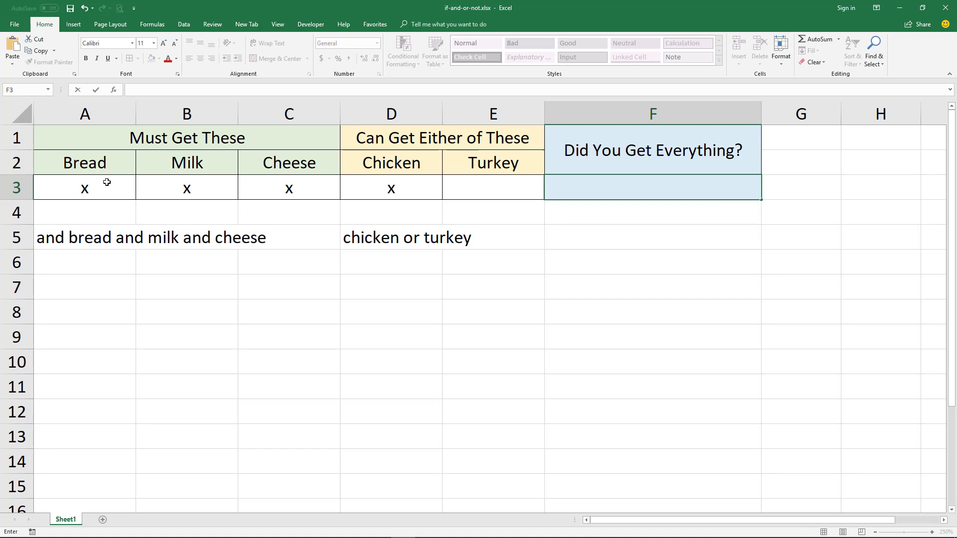
left_click(630, 184)
type("=")
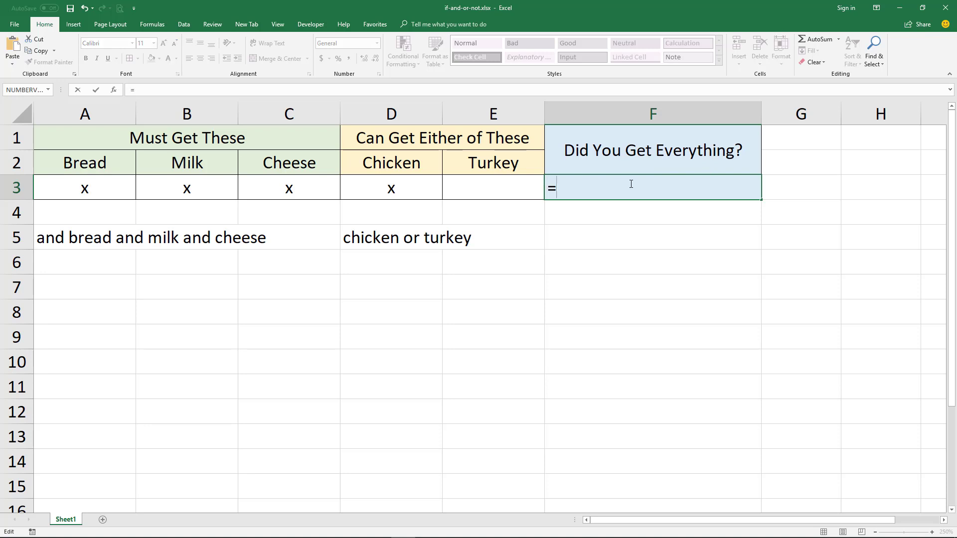
type("if")
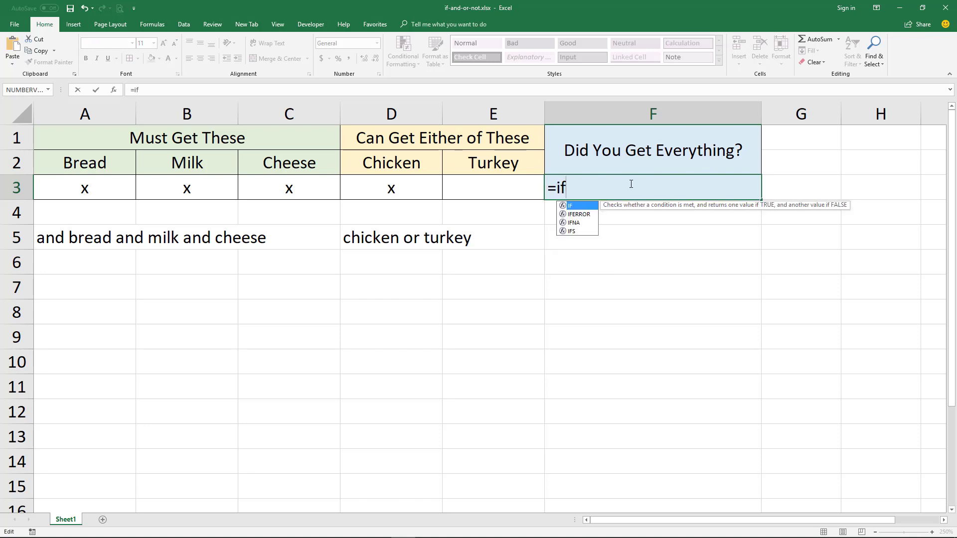
type("(and")
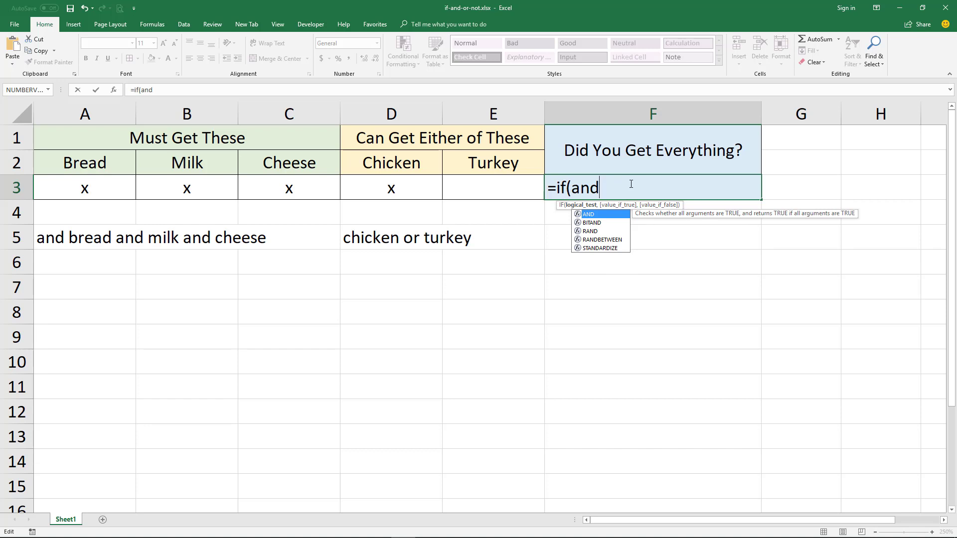
type("(")
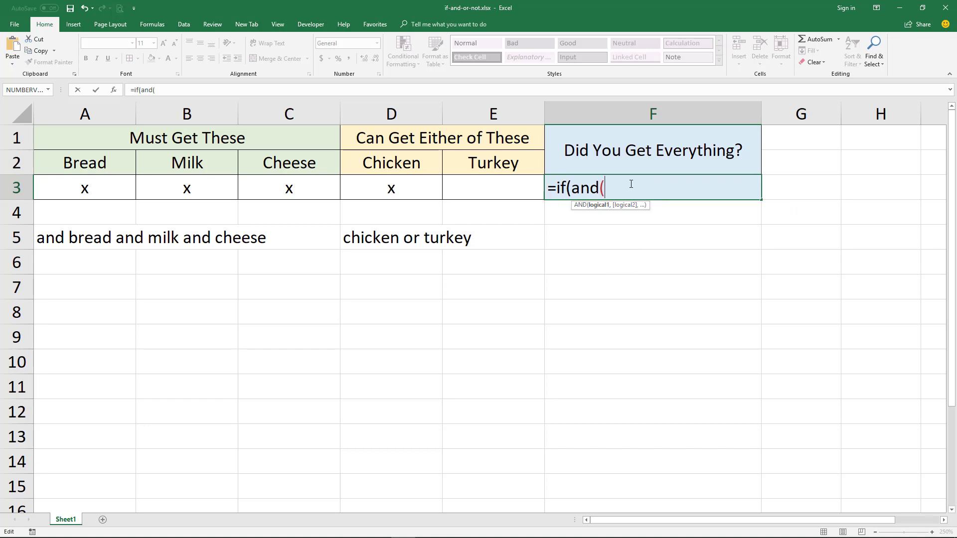
type("a3")
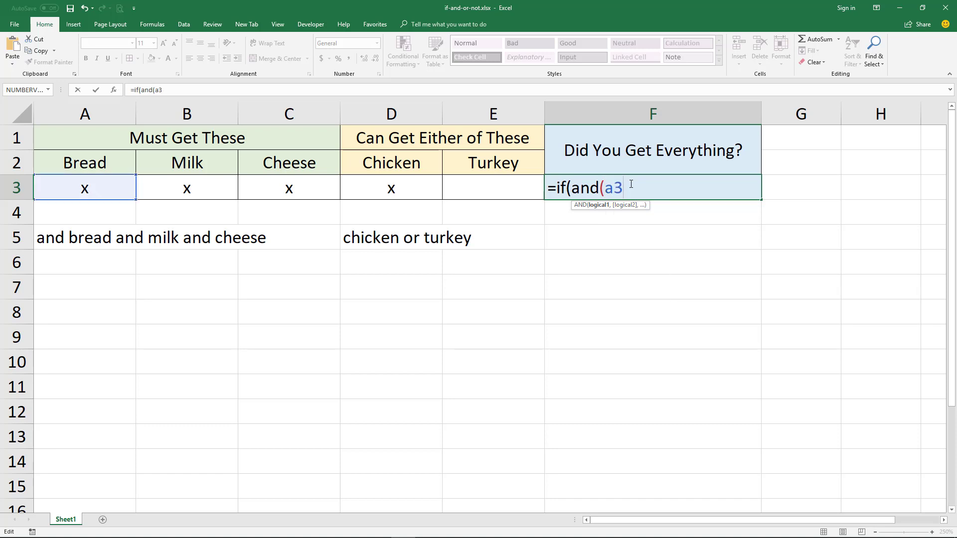
type("=\"x\",b3")
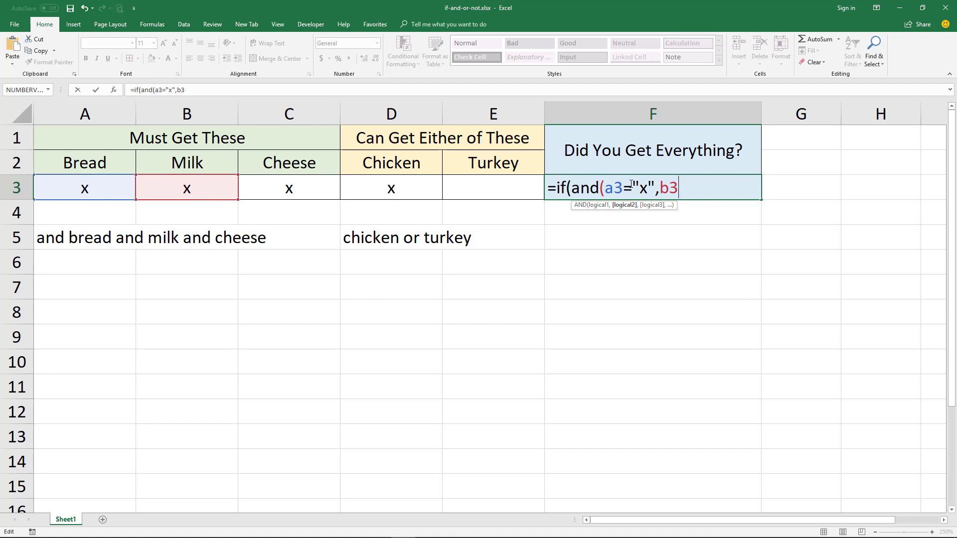
type("=\"x\",c3=\"")
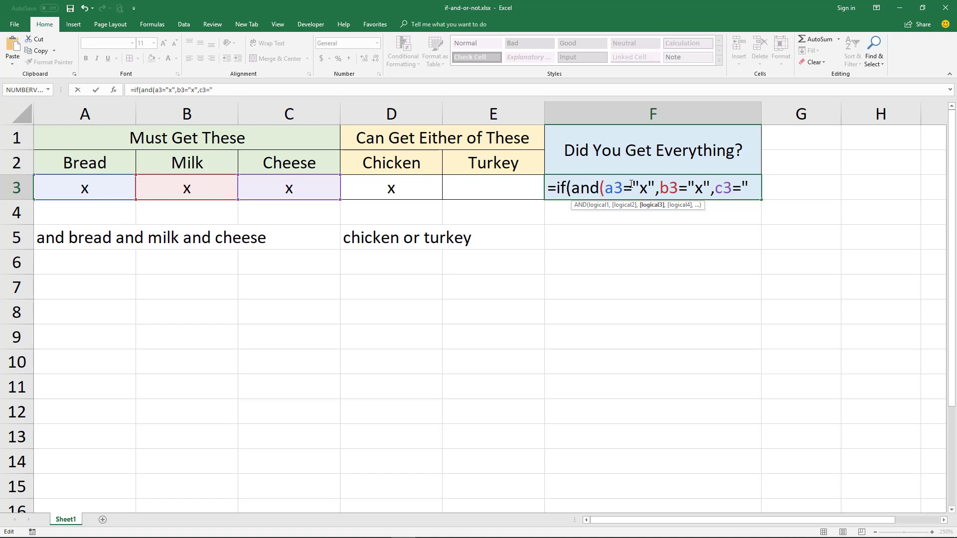
type("x\"")
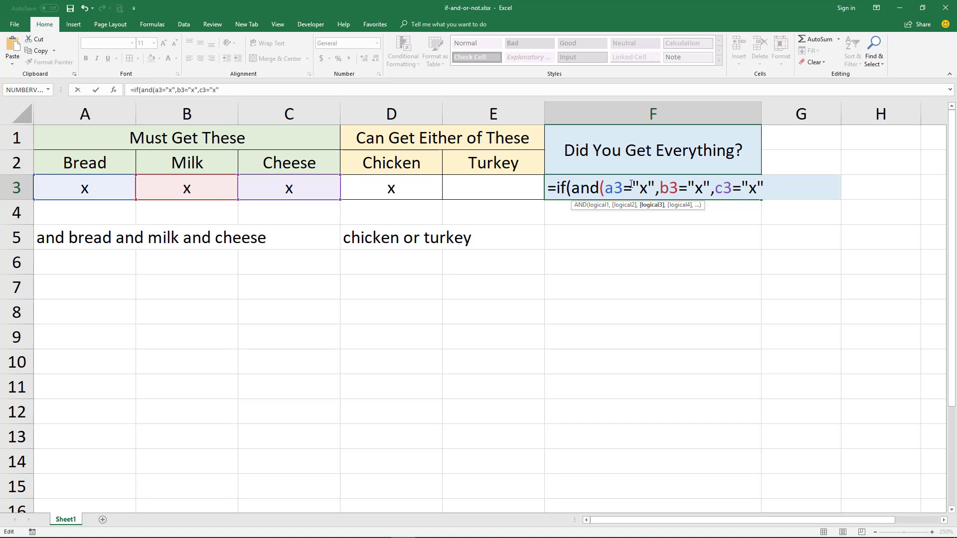
type(")")
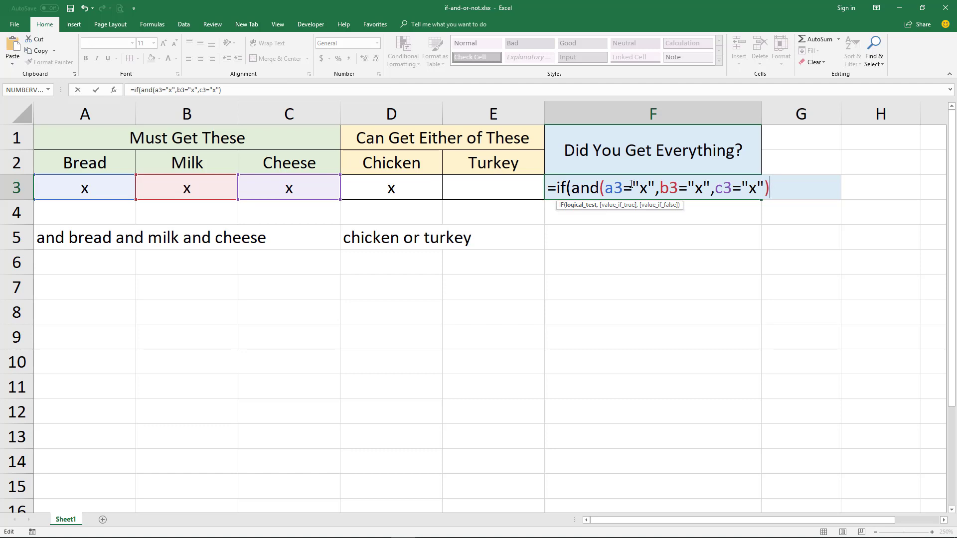
Step: Complete F3's IF formula with "Good to go!" if true and "Stop! Check your list again" if false, and enter it
type(",\"")
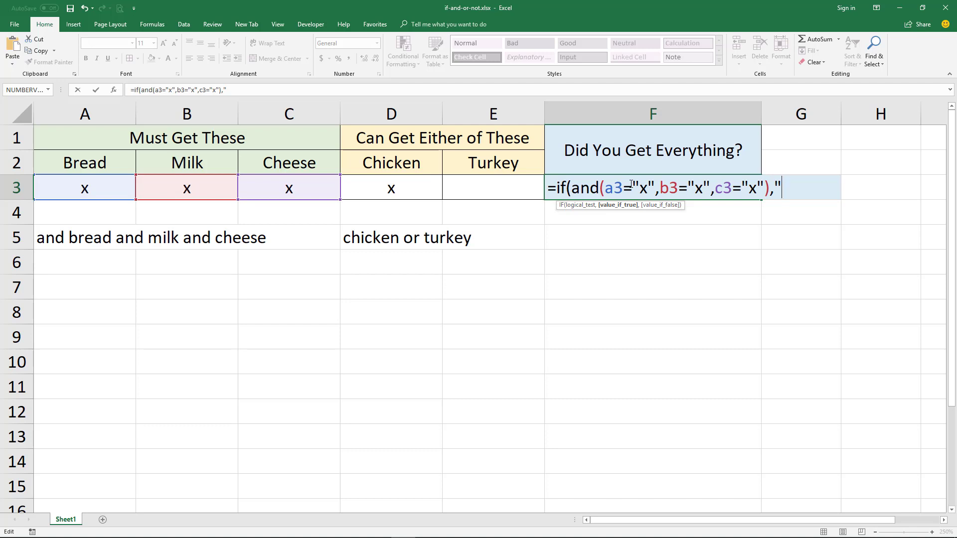
type("Good to go")
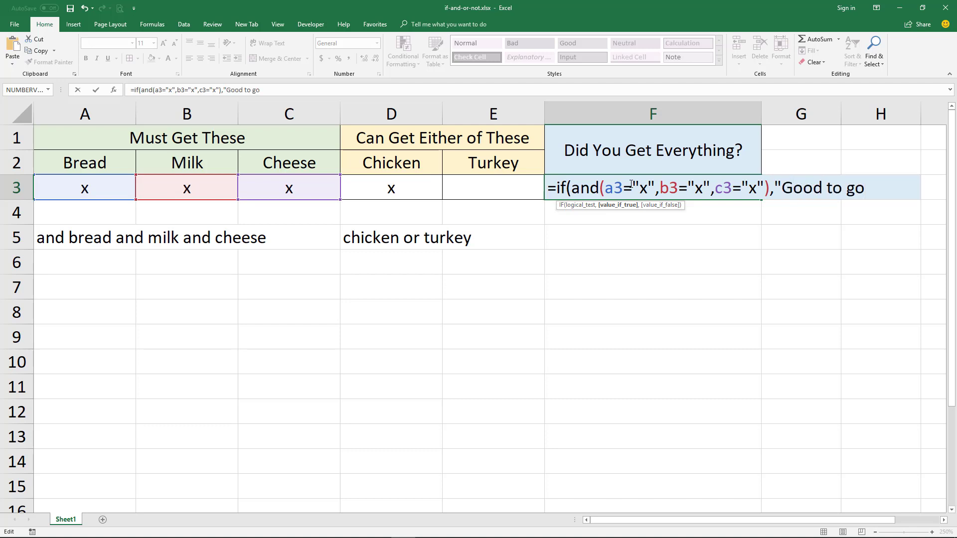
type("!\",\"S")
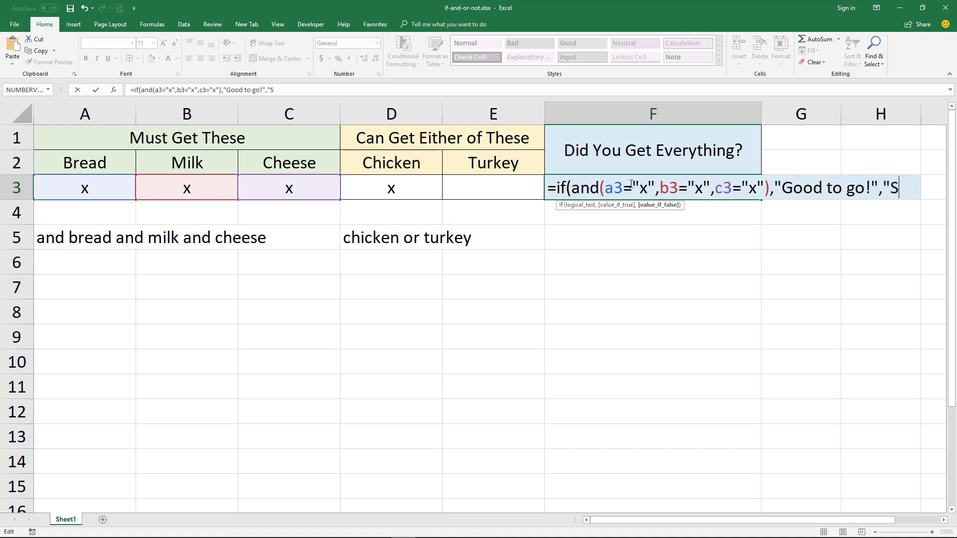
type("top! ")
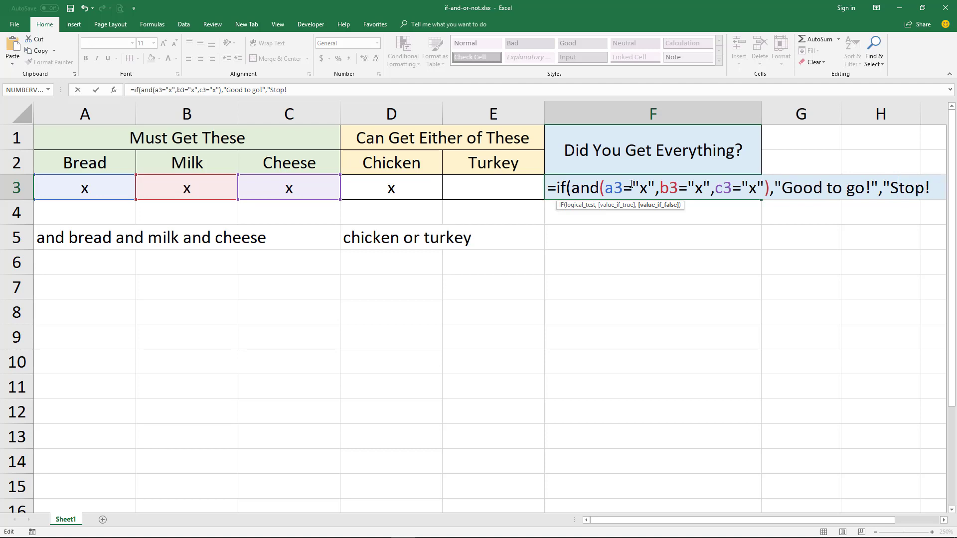
type("Chek")
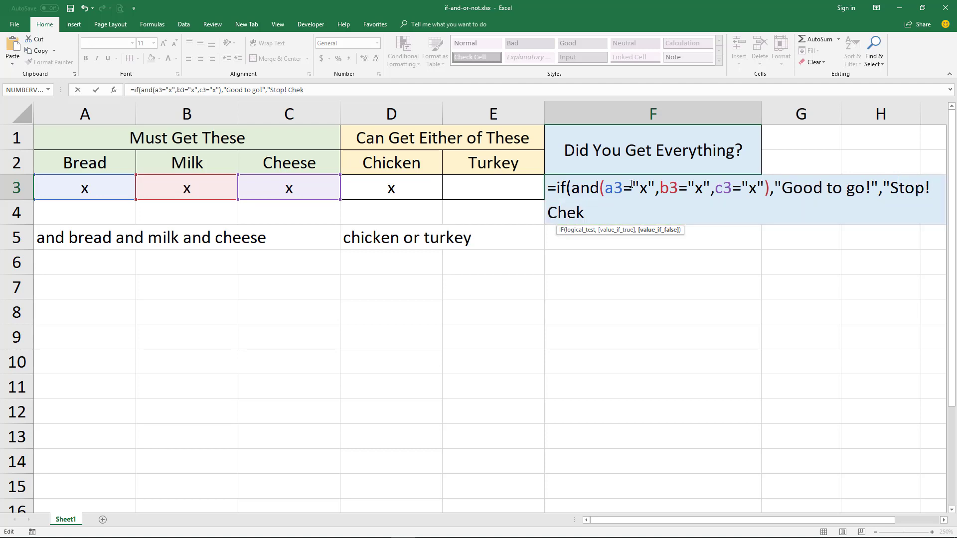
key("BackSpace")
type("ck your list ")
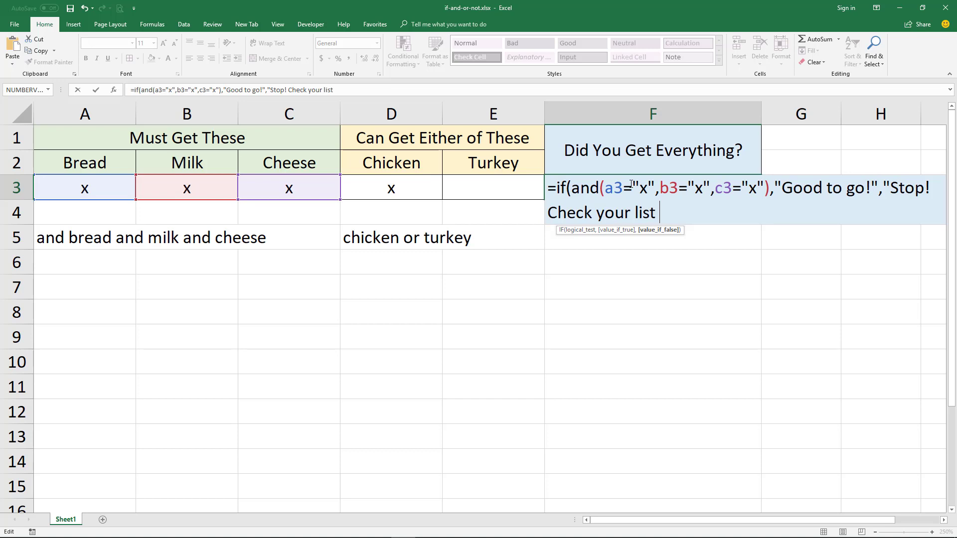
type("again\")")
key("Return")
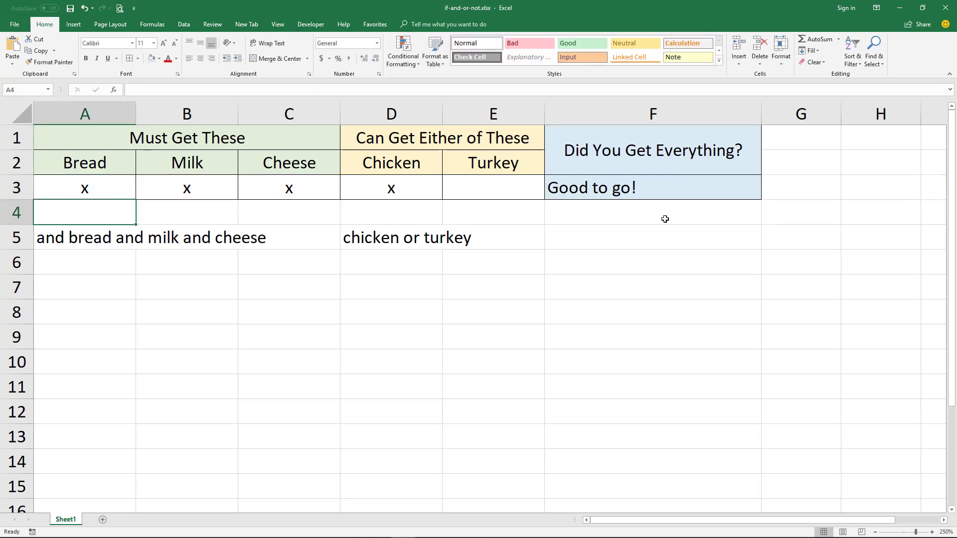
Step: Examine the AND conditions inside the IF formula in F3
left_click(607, 192)
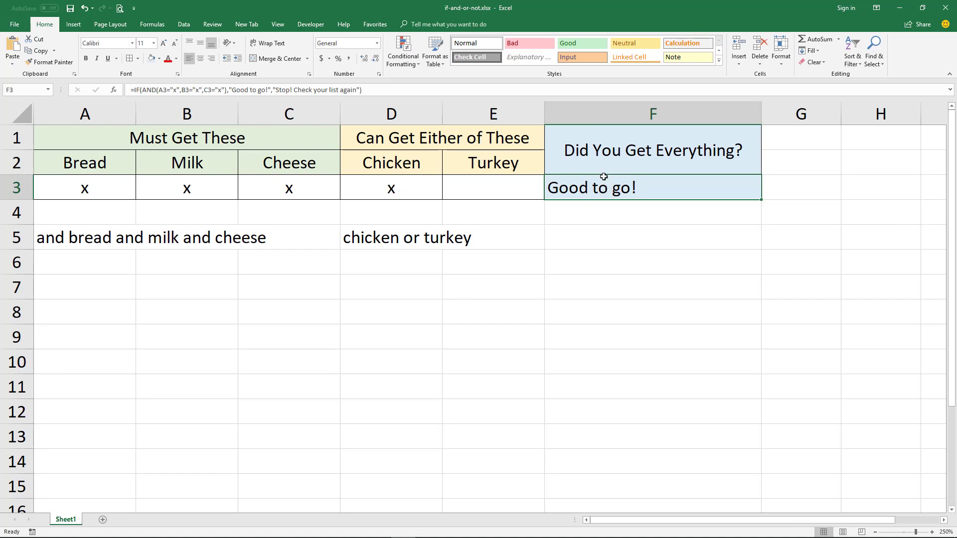
type("2")
key("Escape")
double_click(597, 193)
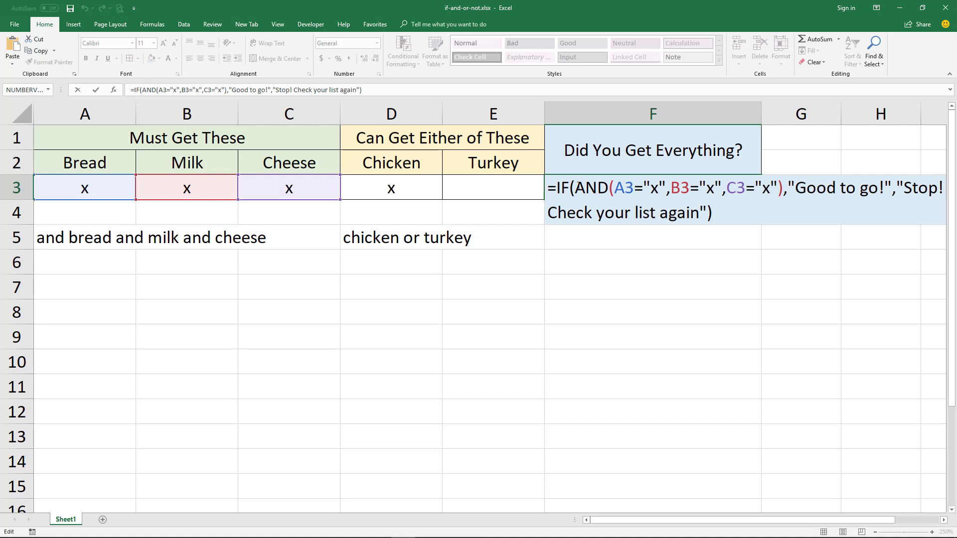
left_click_drag(576, 188, 776, 192)
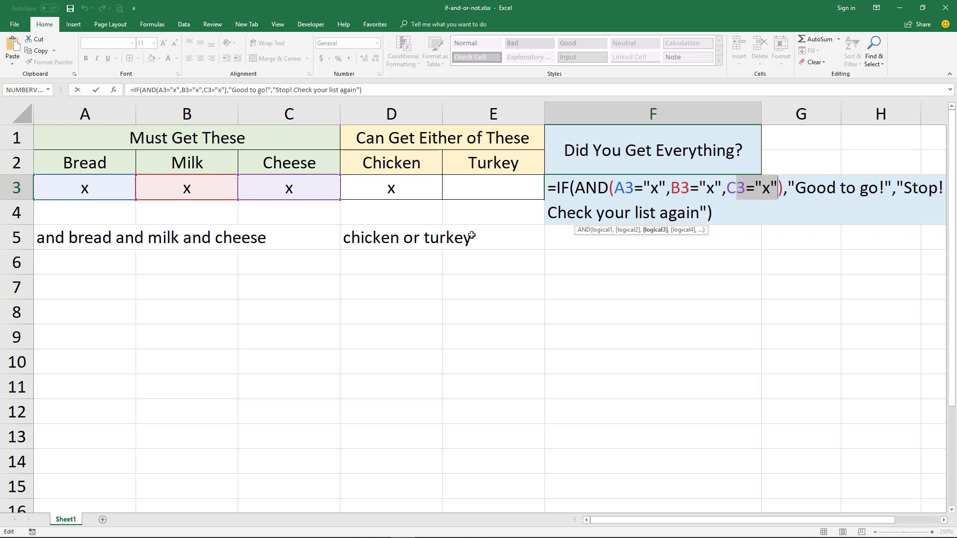
key("Return")
Step: Check the entries under Bread, Milk, Cheese and Chicken in row 3 against the formula's conditions
left_click(89, 187)
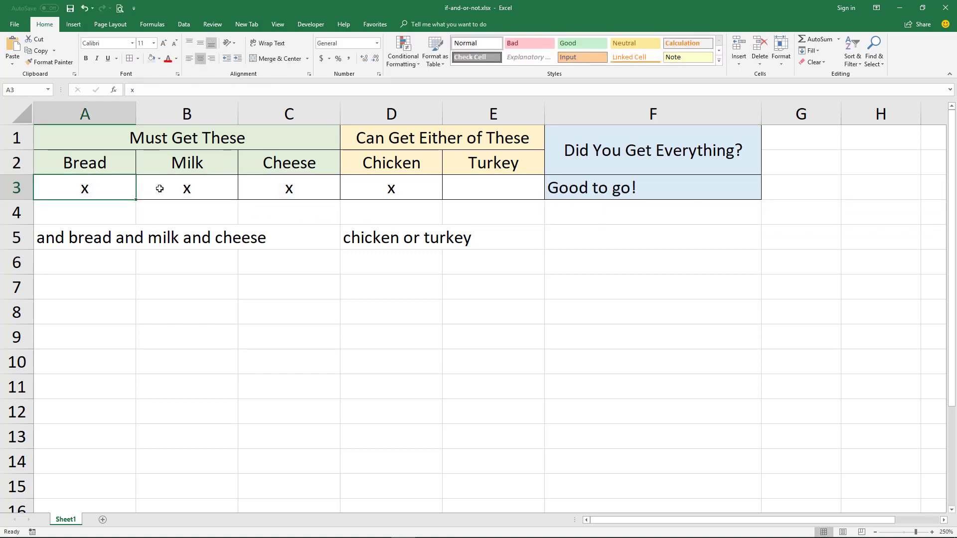
left_click(160, 186)
left_click(253, 188)
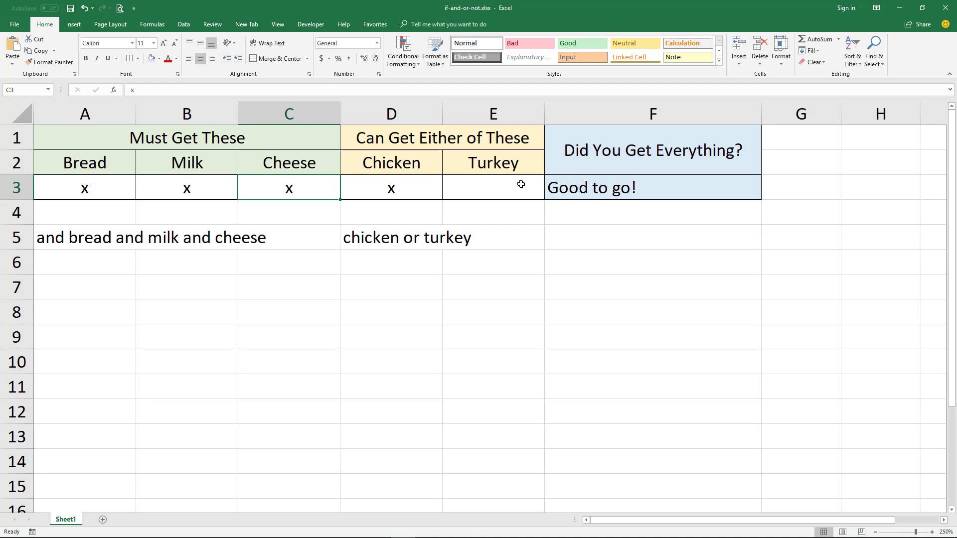
left_click(425, 188)
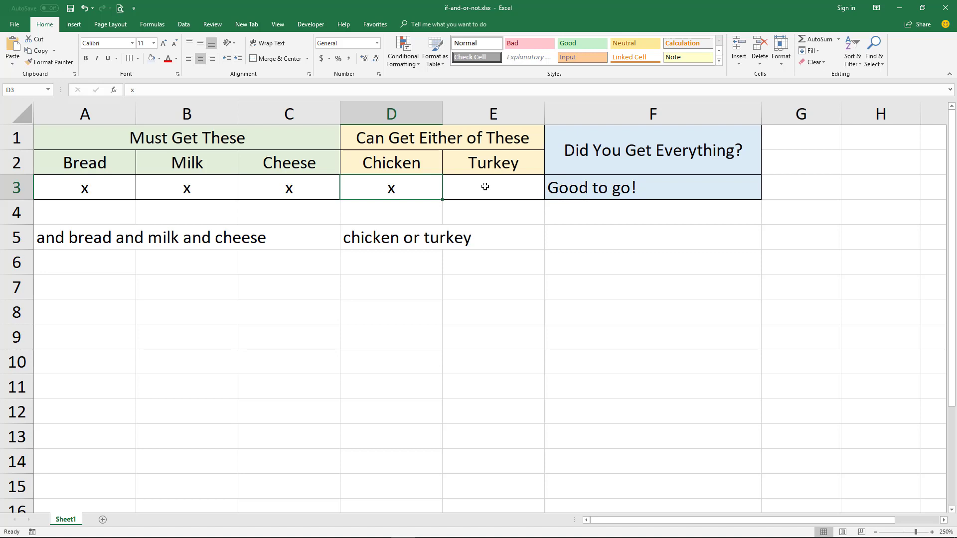
key("F2")
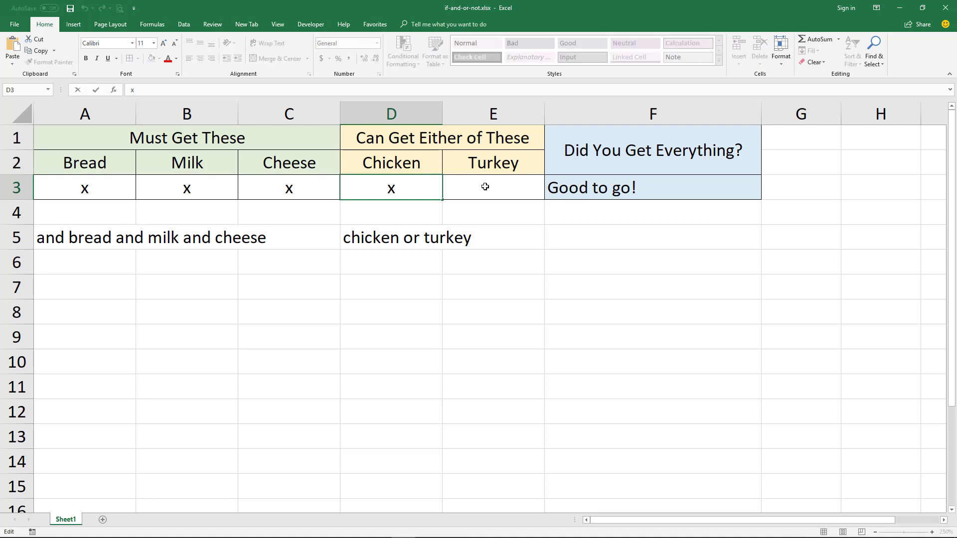
Step: In F3's formula, start a nested OR function as the fourth AND condition, testing first whether D3 equals "x"
left_click(589, 185)
key("F2")
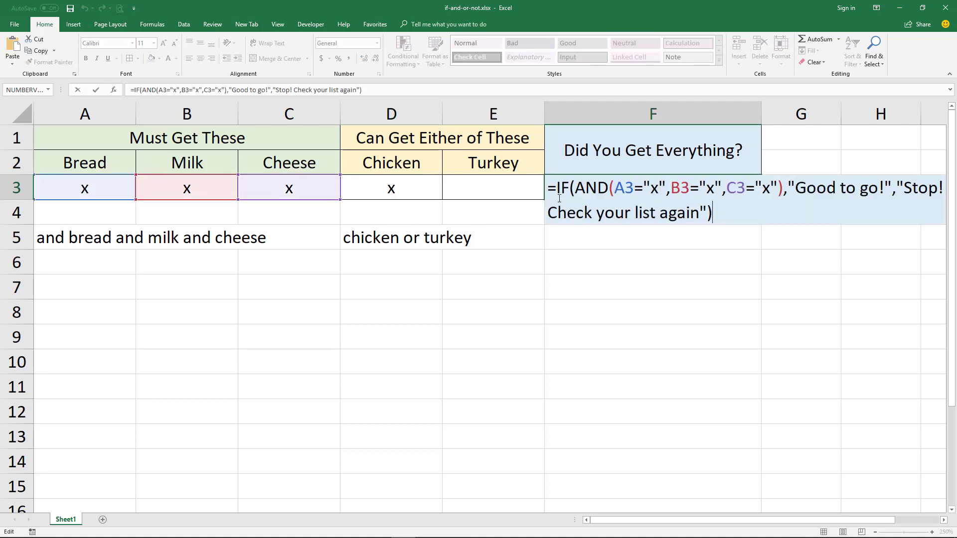
left_click(777, 192)
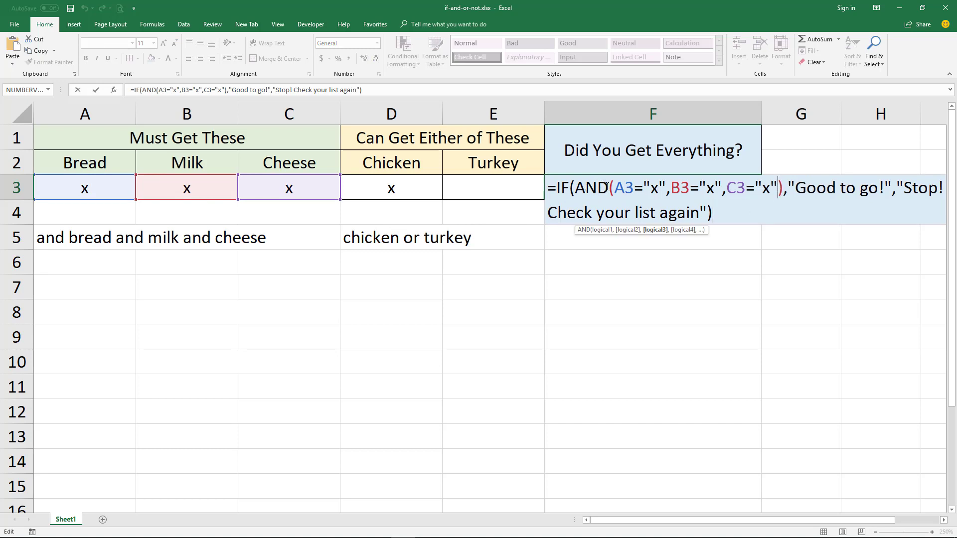
left_click_drag(608, 188, 615, 189)
left_click(779, 188)
type(",")
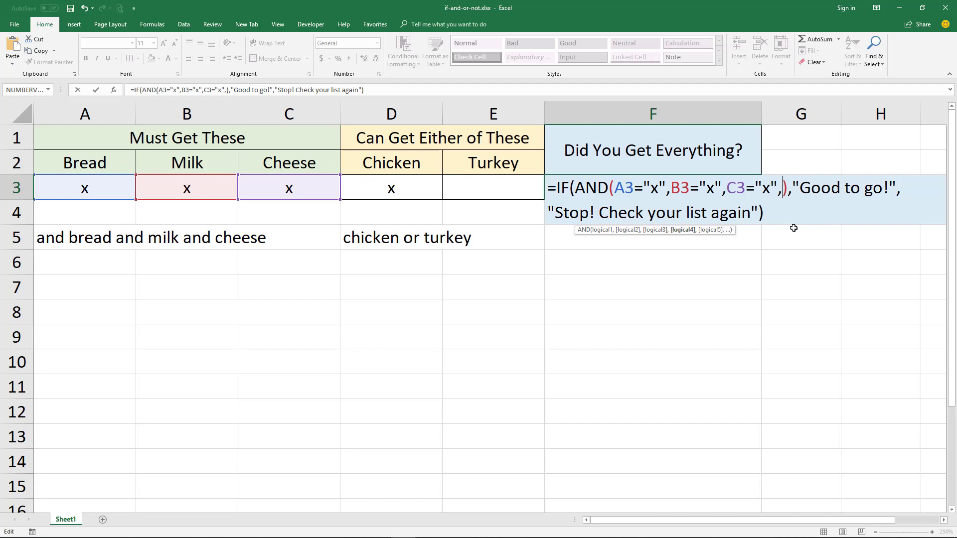
type("or(")
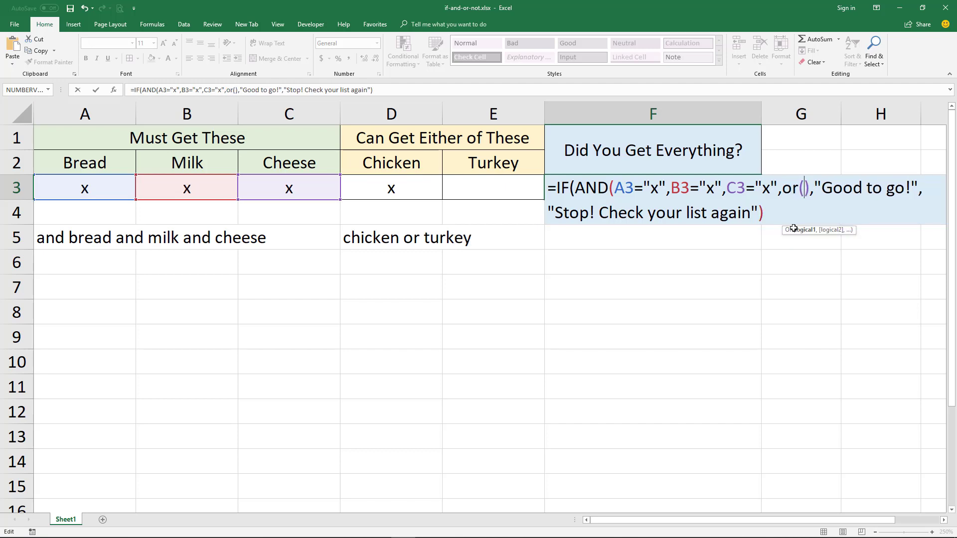
type("d")
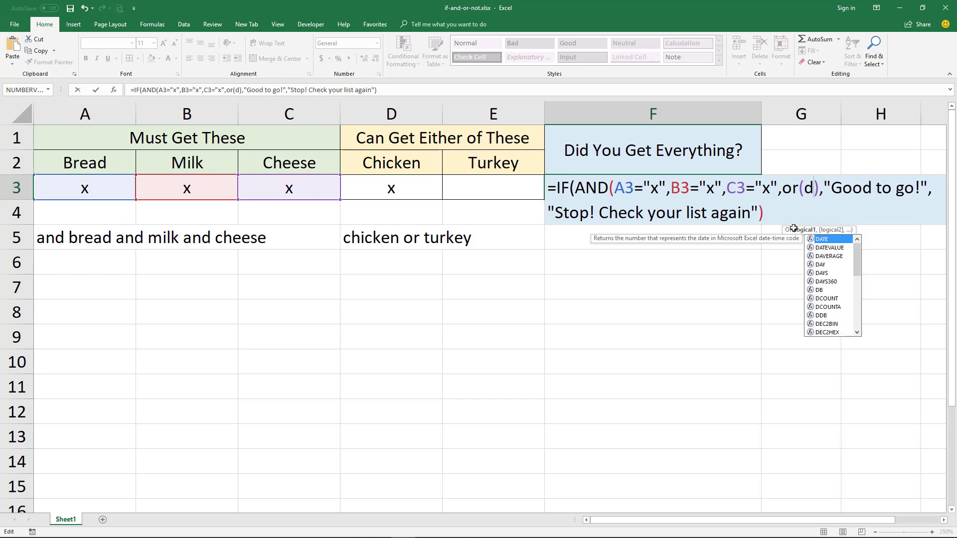
type("3=")
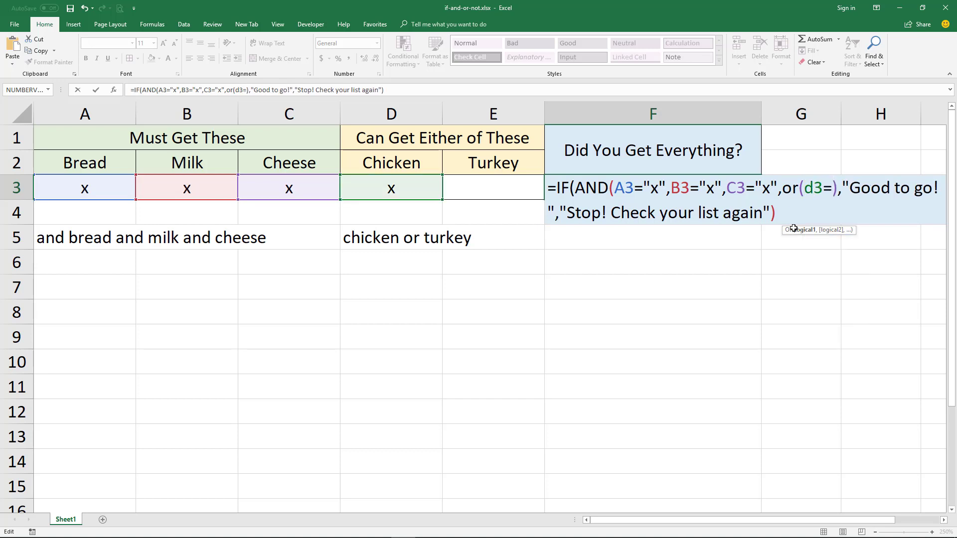
type("\"x\",")
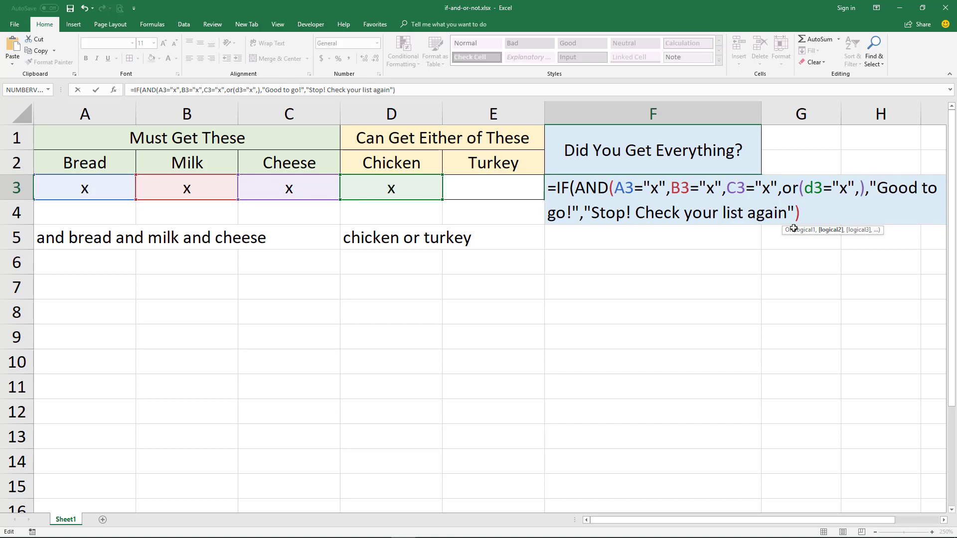
Step: Complete the nested OR with the condition that E3 equals "x", close its parenthesis and enter F3's formula
type("e3")
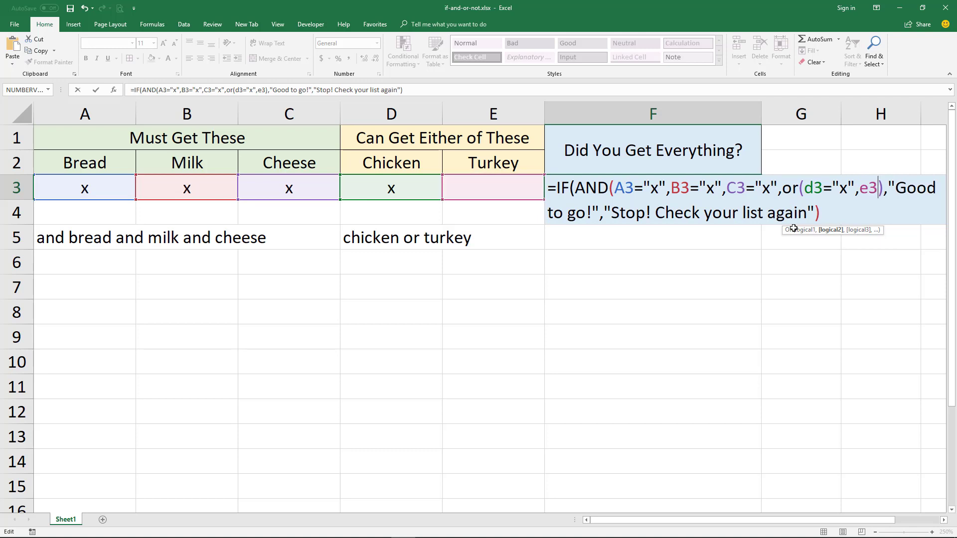
type("=x")
key("BackSpace")
type("\"")
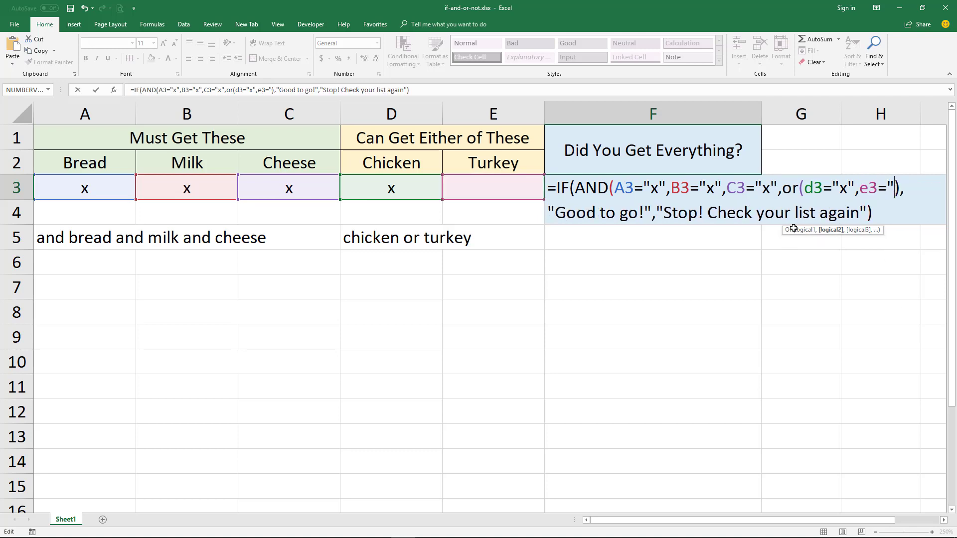
type("x\"")
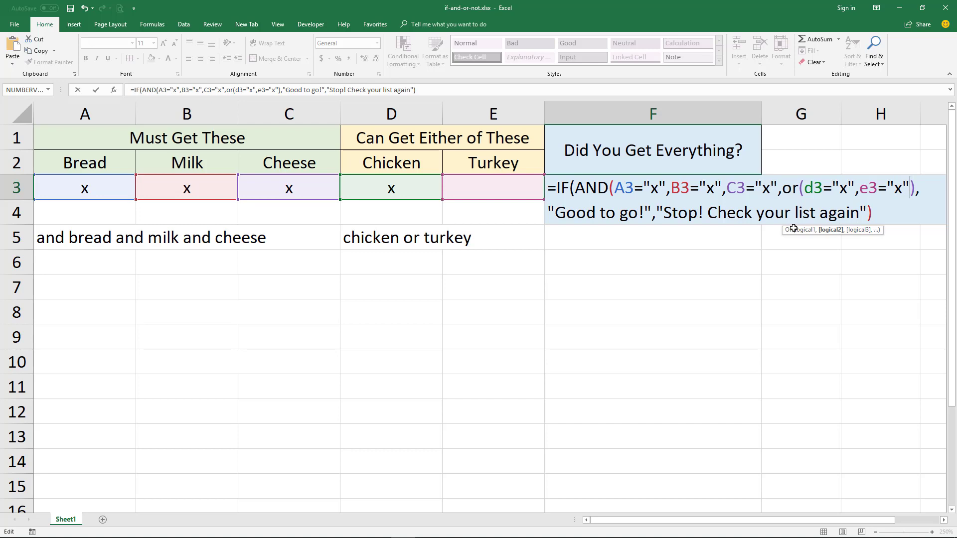
type(")")
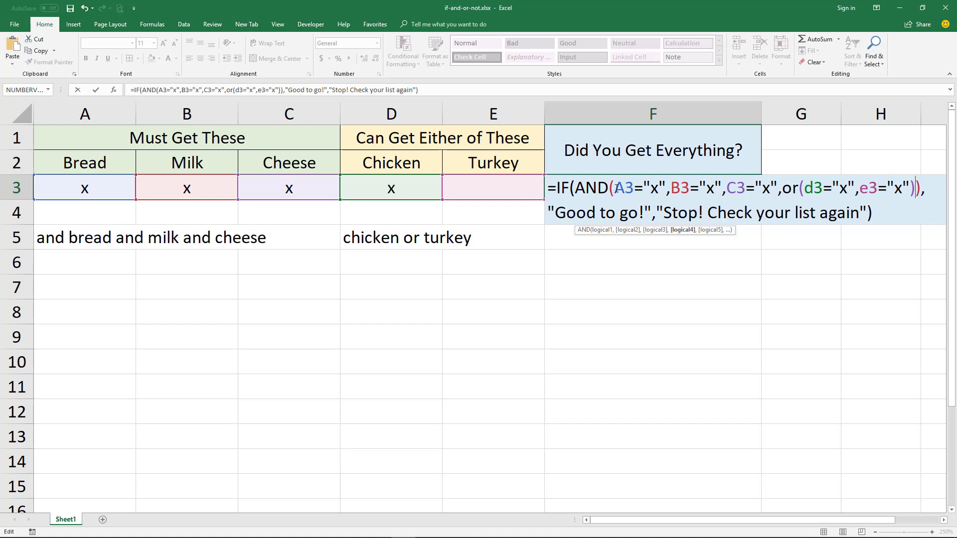
left_click_drag(614, 188, 633, 186)
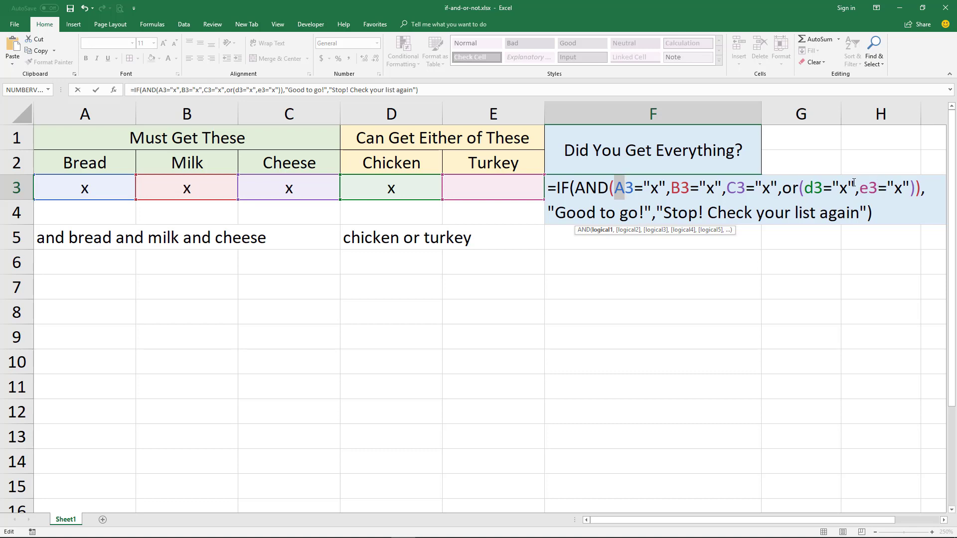
key("ctrl+Return")
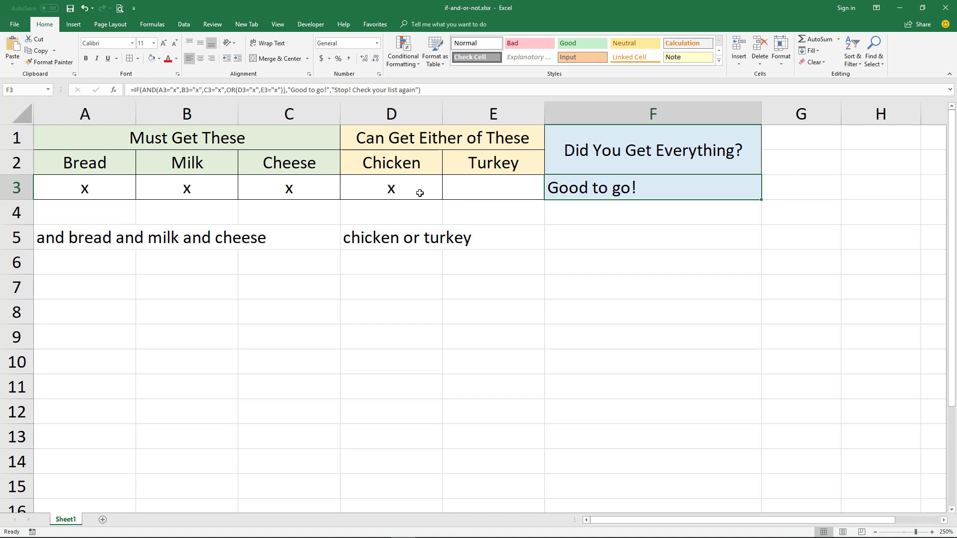
Step: Mark Turkey in row 3 with an "x" and select the formula cell F3
left_click(477, 190)
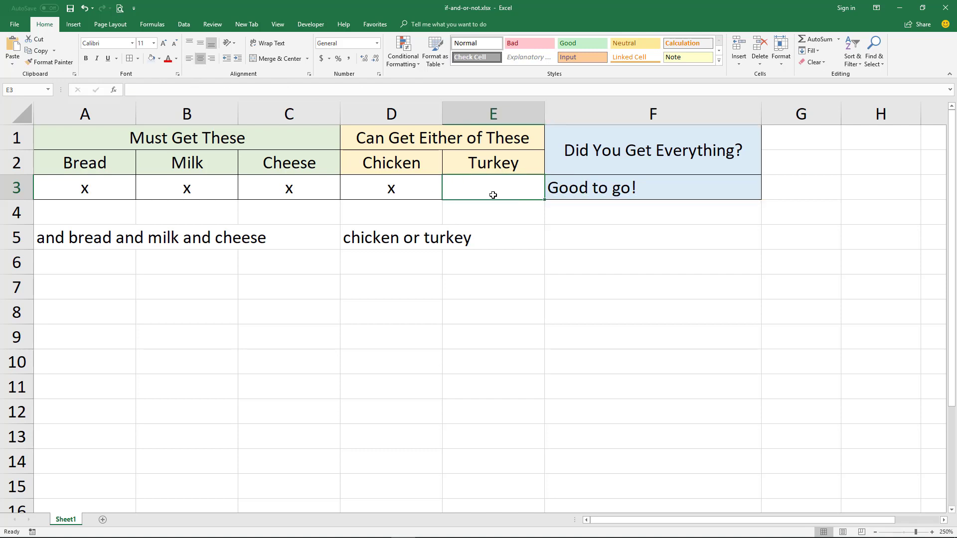
type("x")
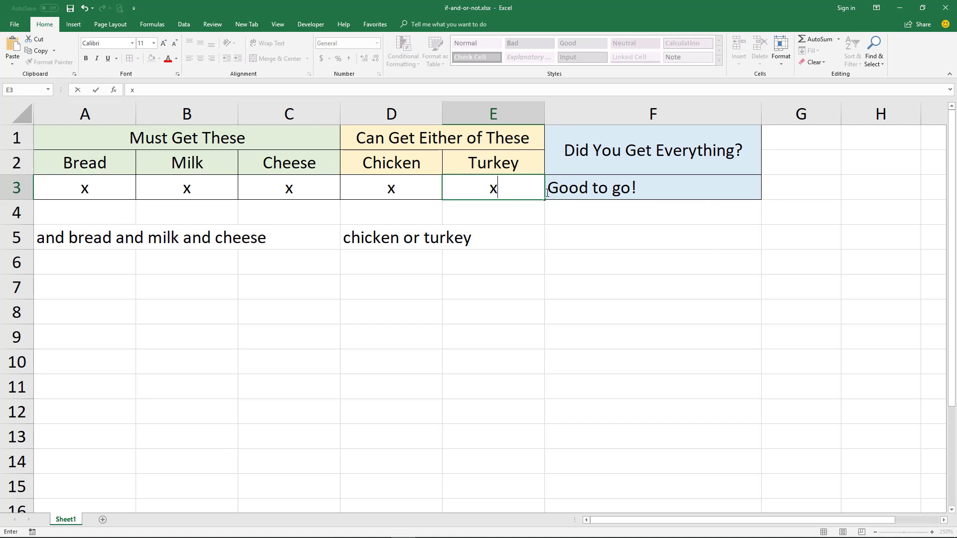
left_click(573, 189)
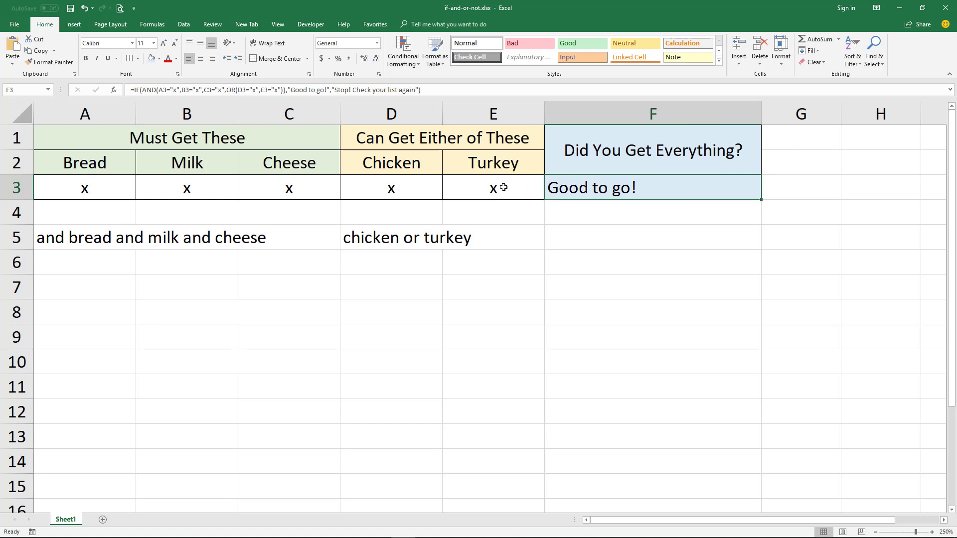
Step: Examine the AND and OR logic in F3's formula against the Chicken and Turkey entries in row 3
key("F2")
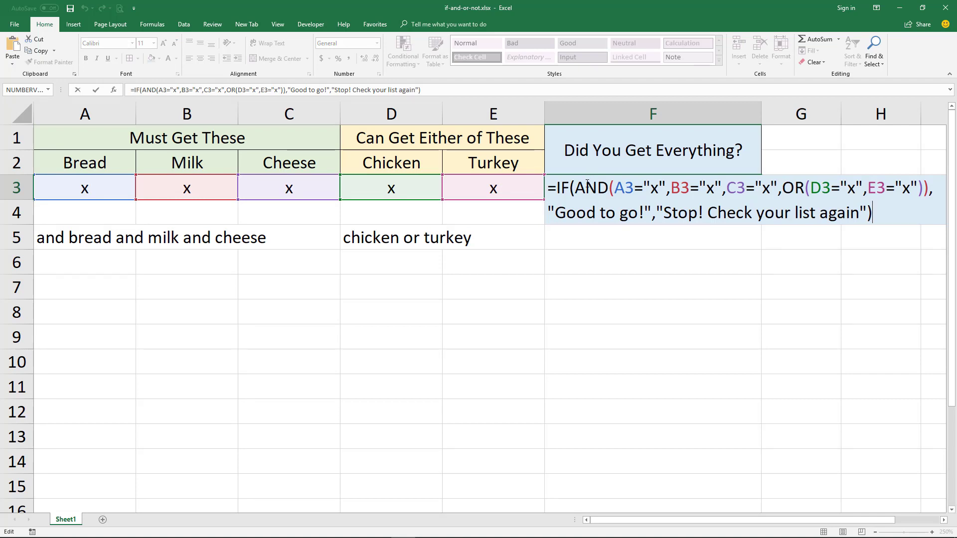
left_click_drag(576, 188, 609, 189)
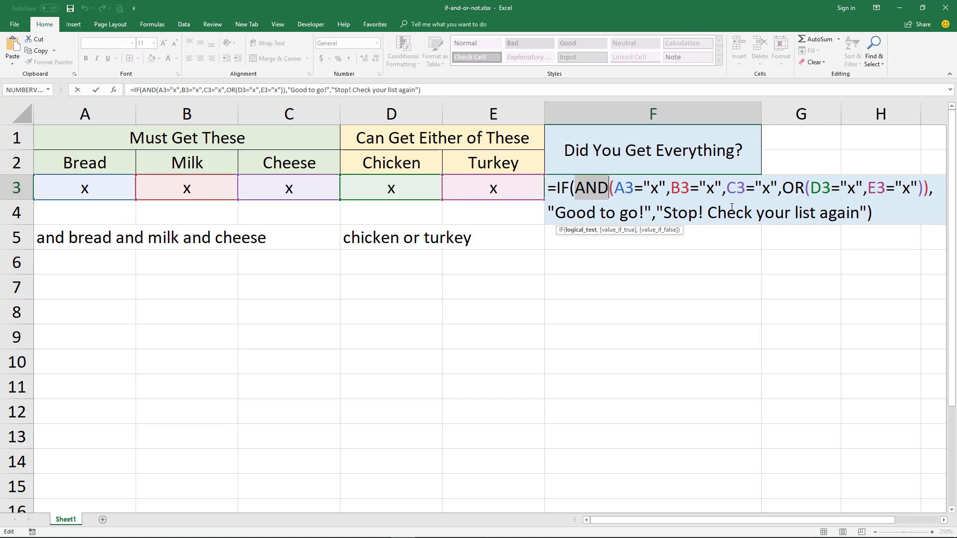
key("ctrl+Return")
left_click(503, 194)
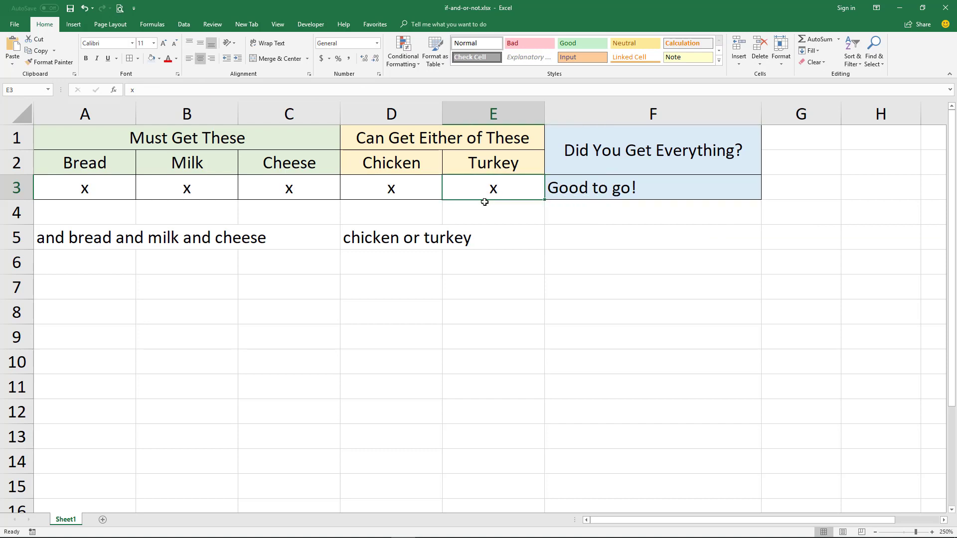
left_click(408, 193)
left_click(480, 183)
left_click(425, 191)
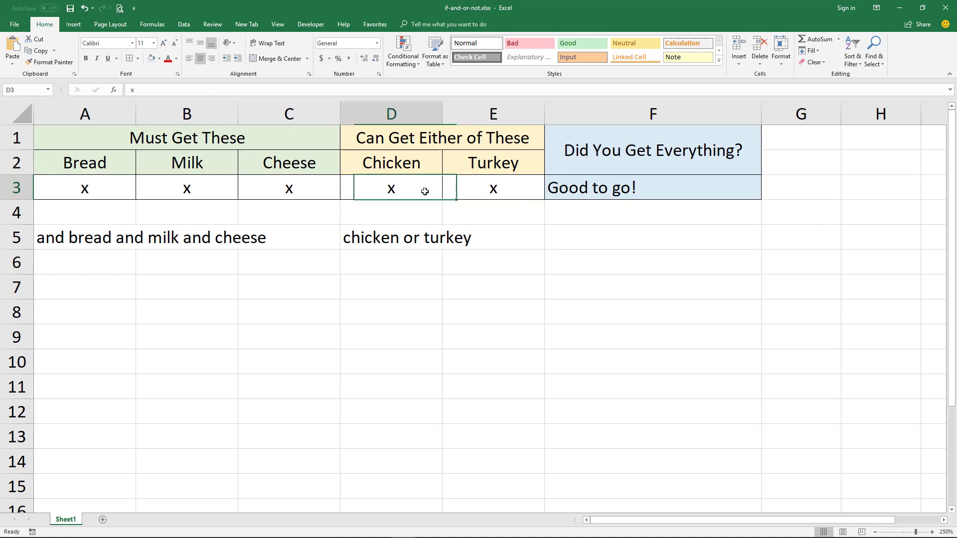
left_click(494, 189)
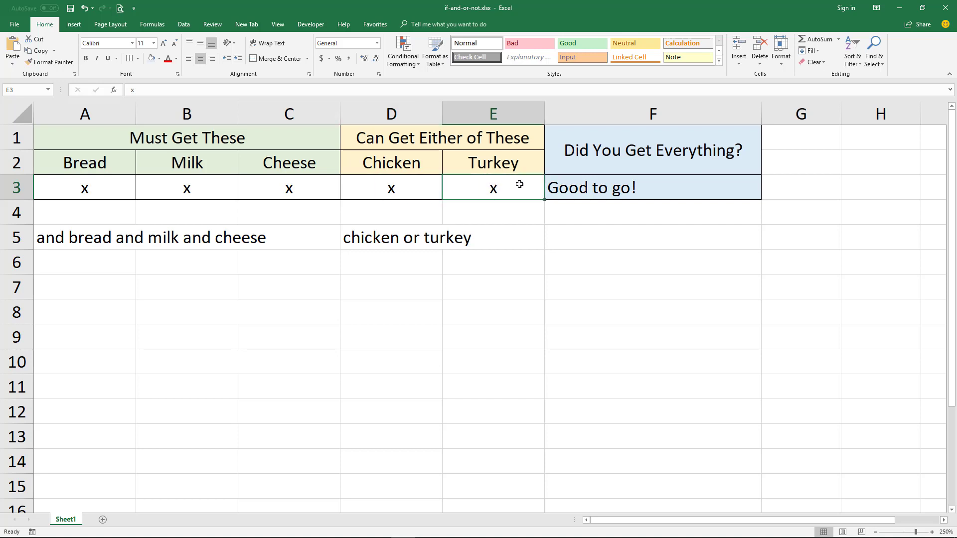
Step: Start a NOT function as the fifth condition of the outer AND in F3's formula, directly after the OR function
left_click(581, 185)
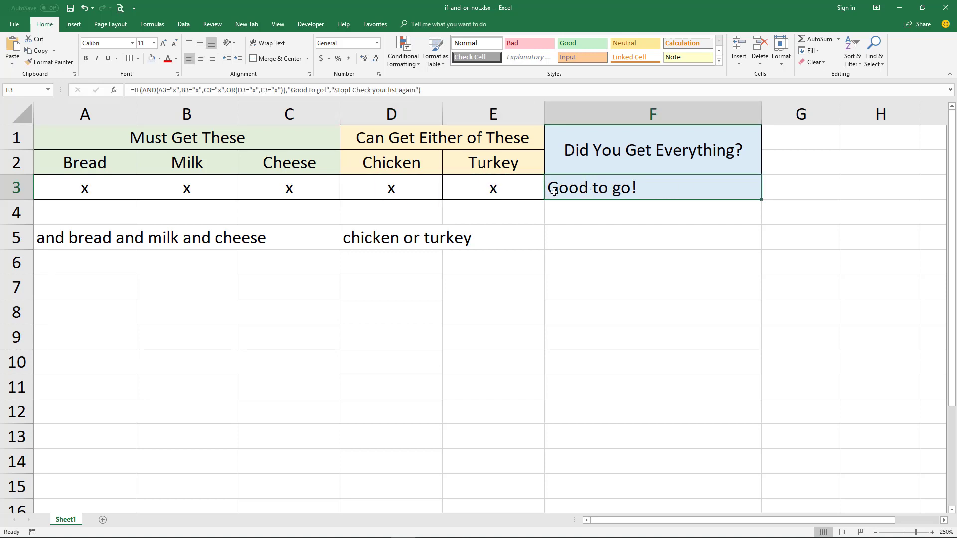
key("F2")
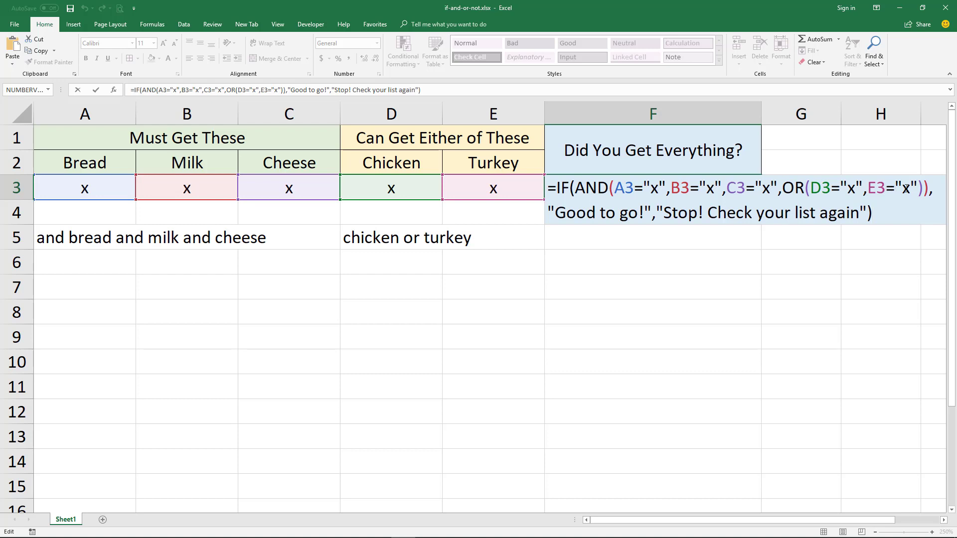
left_click(928, 190)
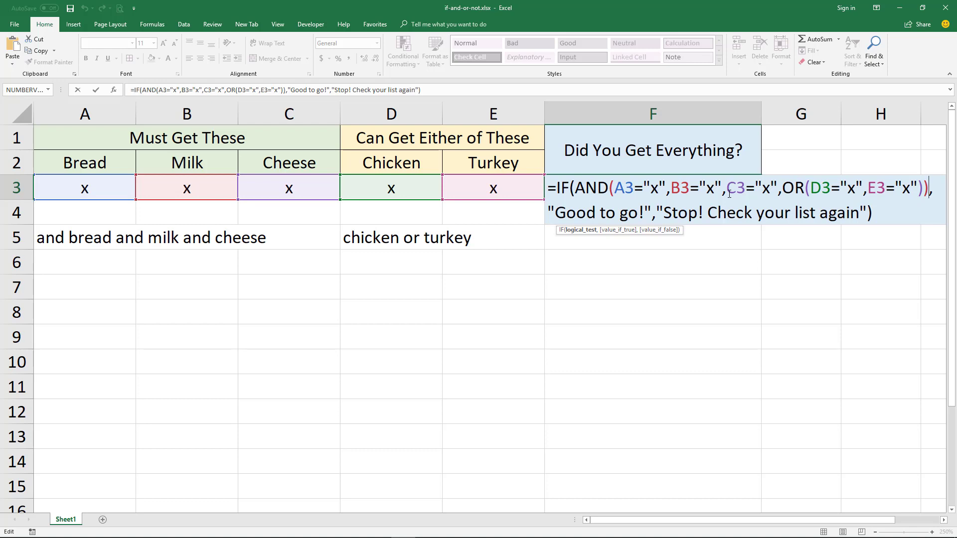
key("Left")
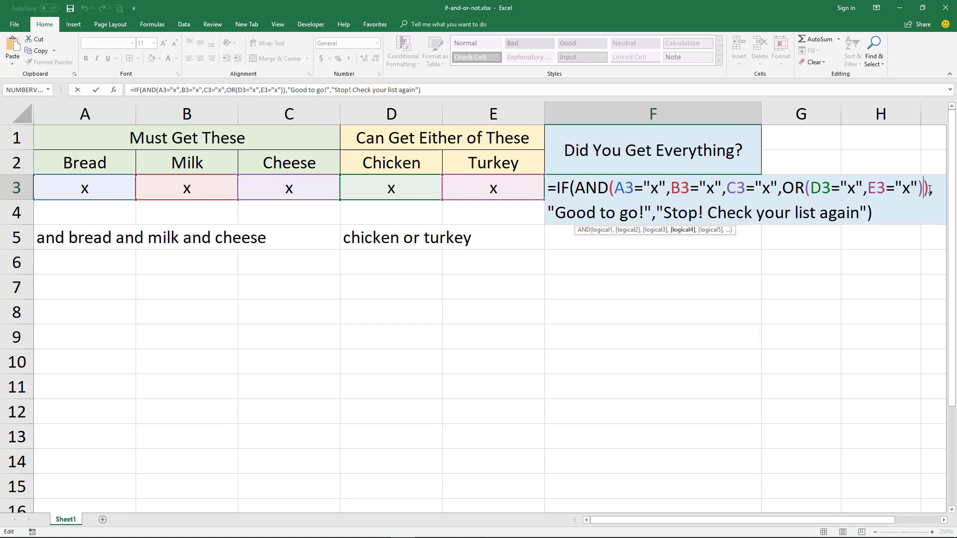
left_click(929, 191)
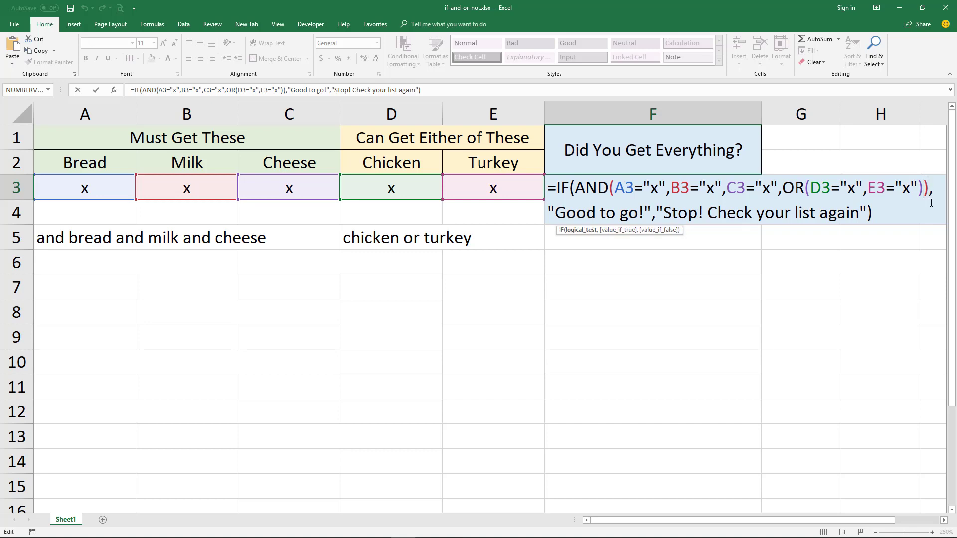
left_click(930, 203)
key("Left")
key("Left")
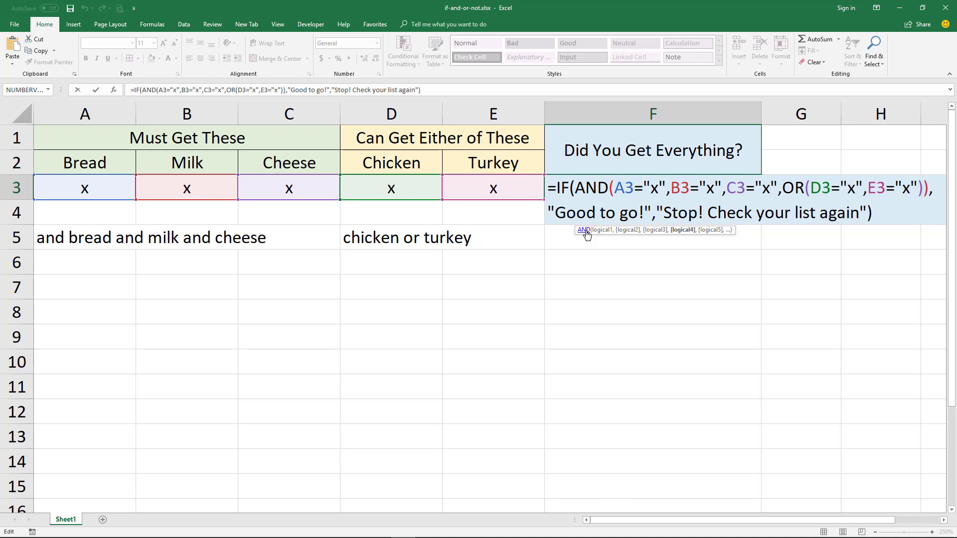
type(",")
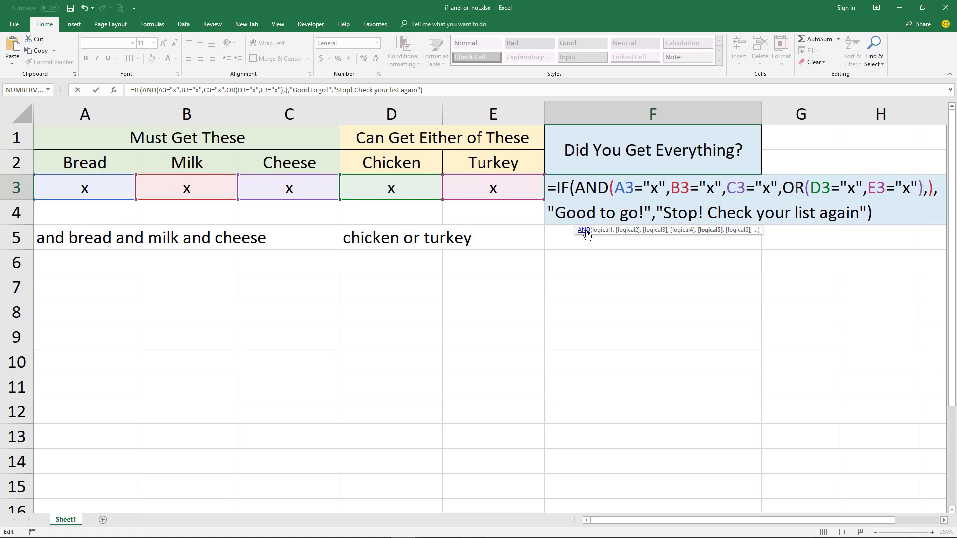
type("not(a")
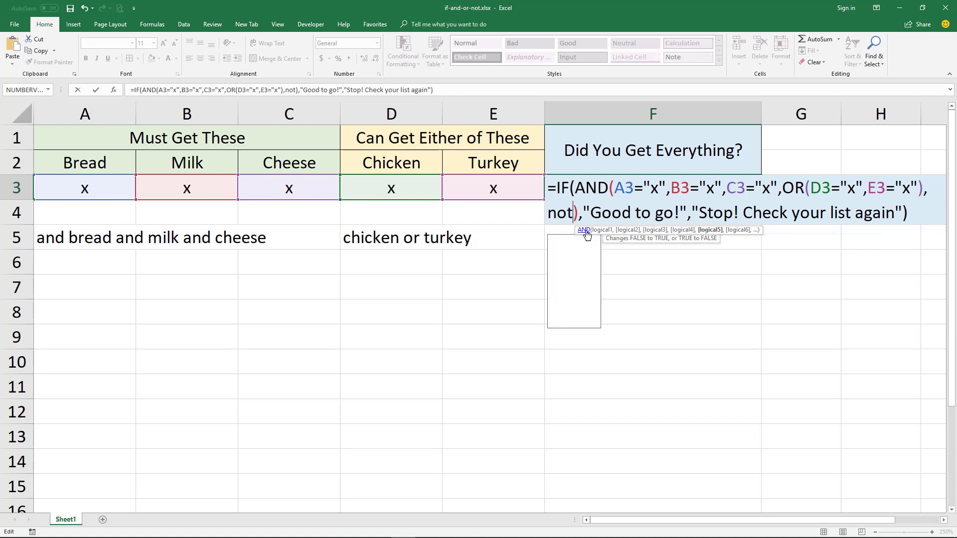
Step: Complete the NOT function with a nested AND testing that D3 and E3 both equal "x", closing the parentheses through the outer AND
type("nd(d3")
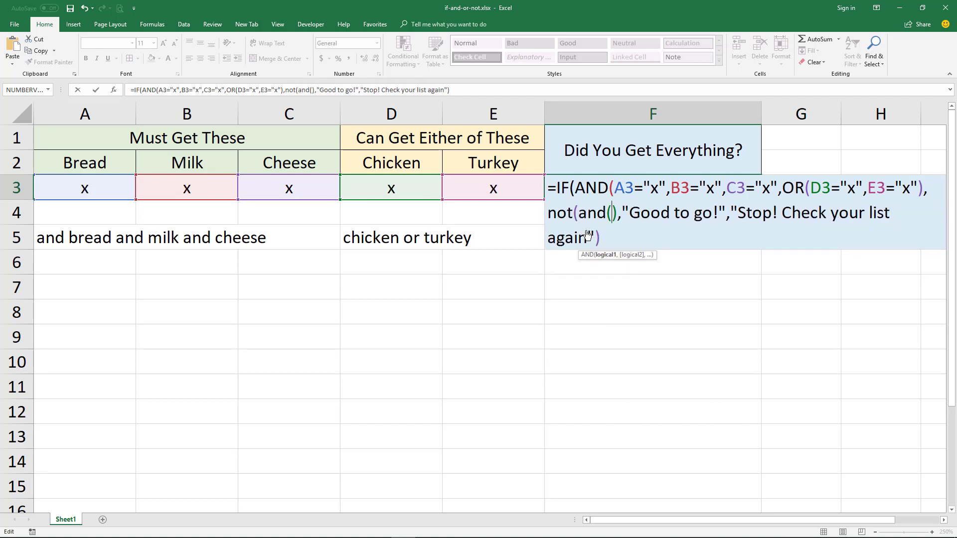
type("=")
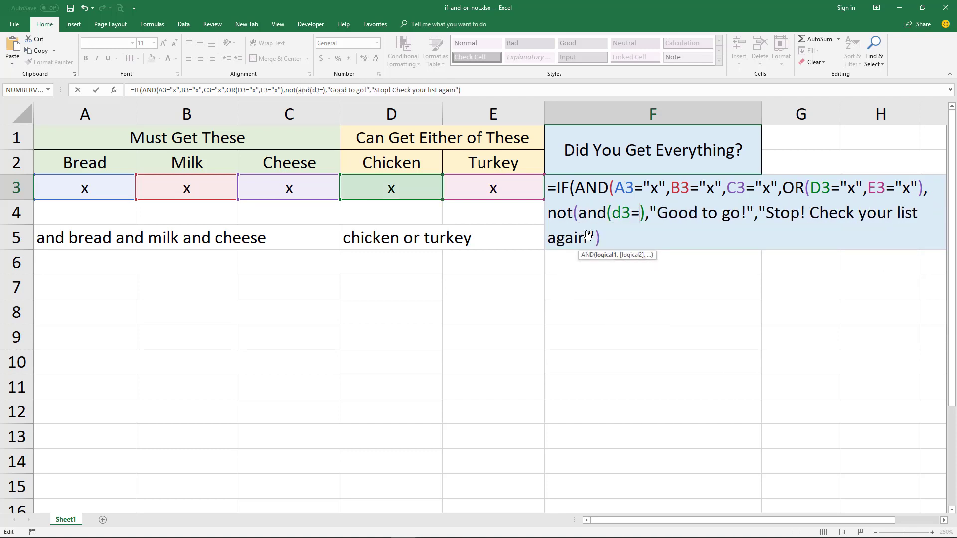
type("\"x\",")
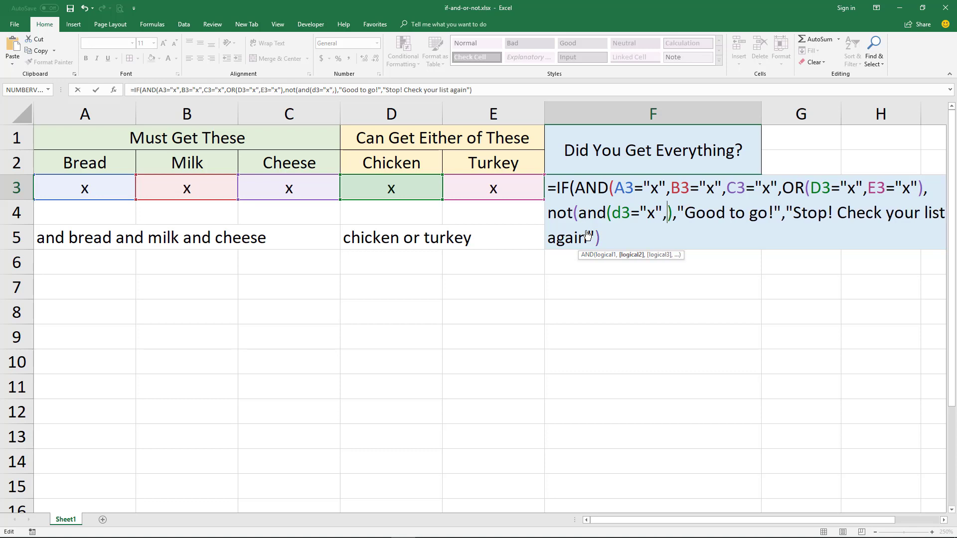
type("e3")
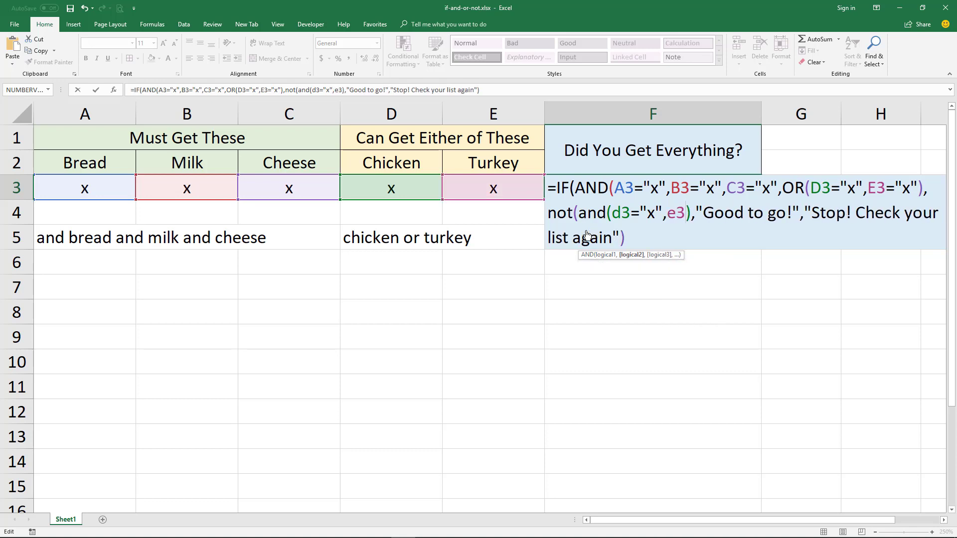
type("=\"x\"")
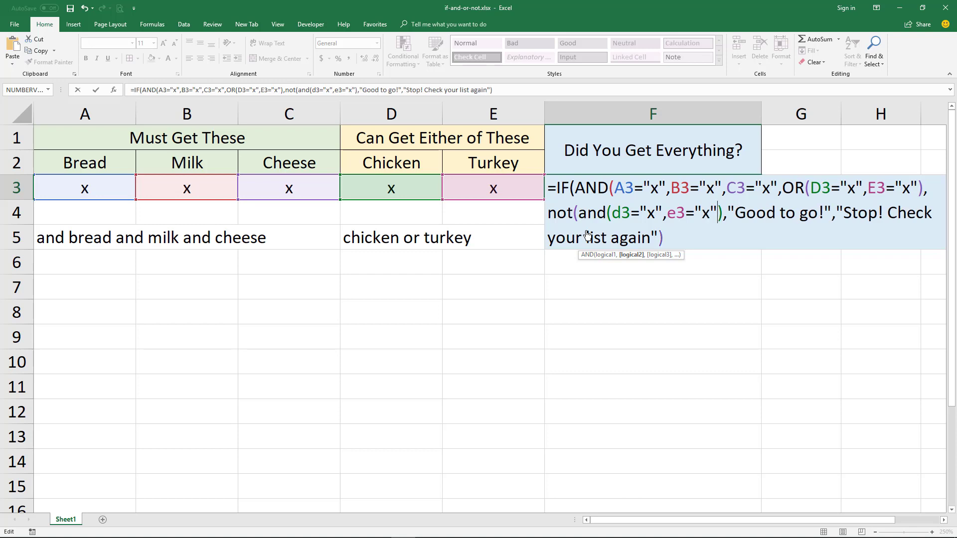
key("Right")
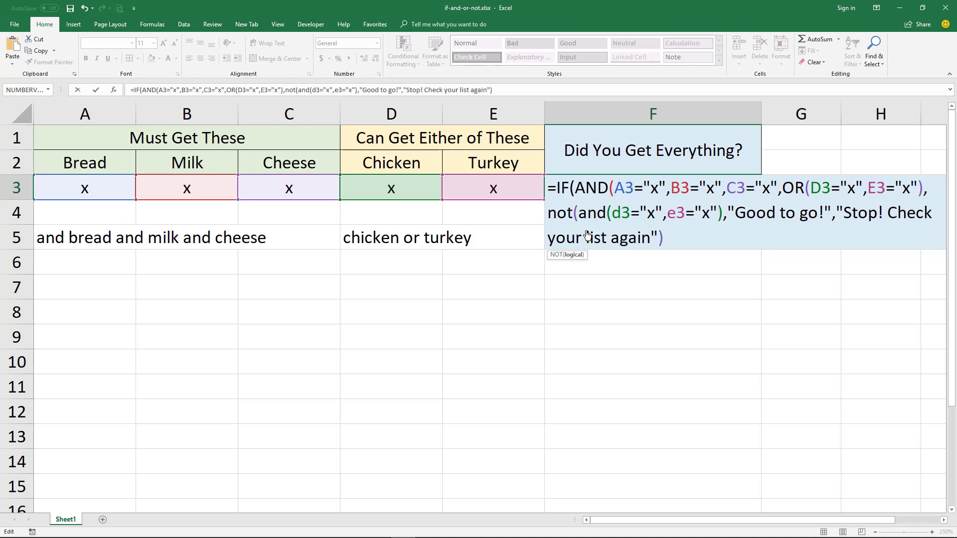
type(")")
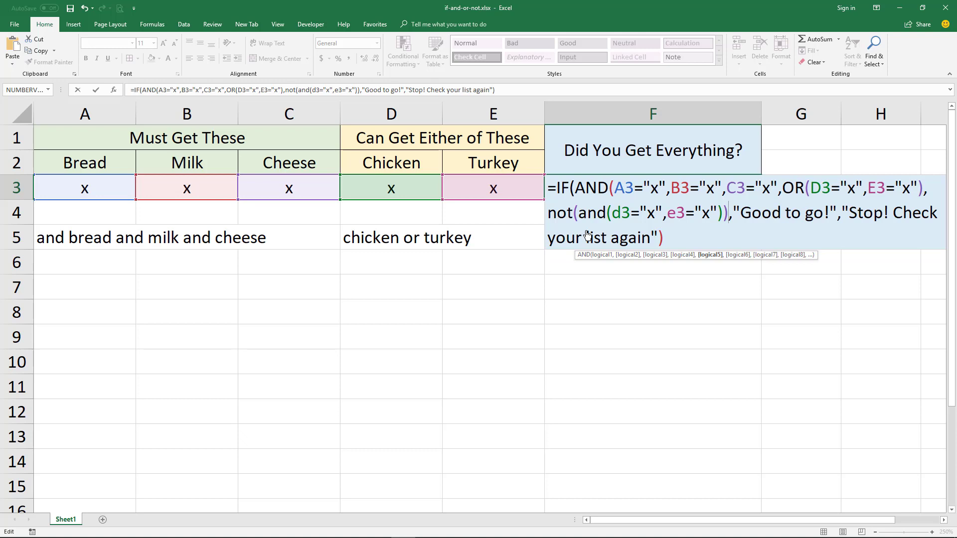
type(")")
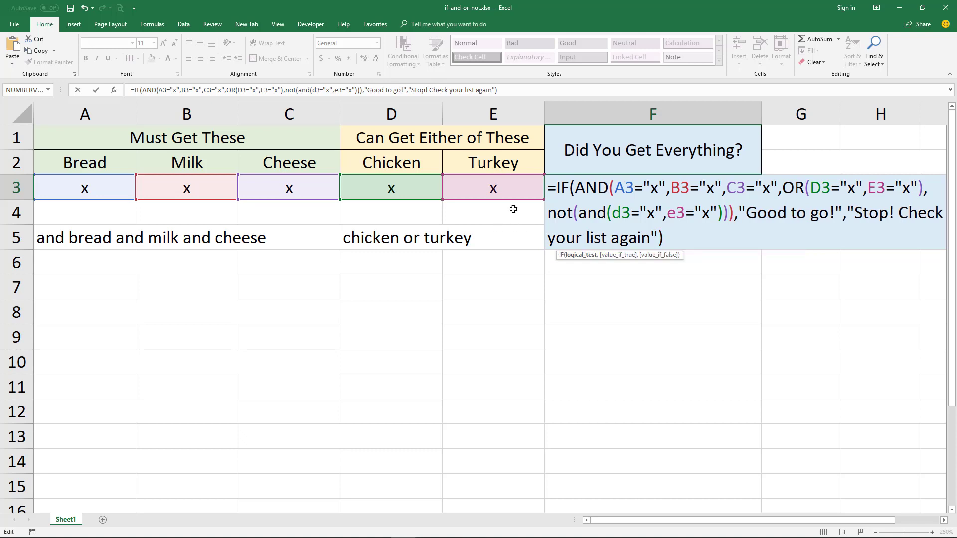
Step: Review the conditions of the outer AND, including the nested NOT(AND()), and enter the completed formula in F3
left_click_drag(576, 188, 916, 188)
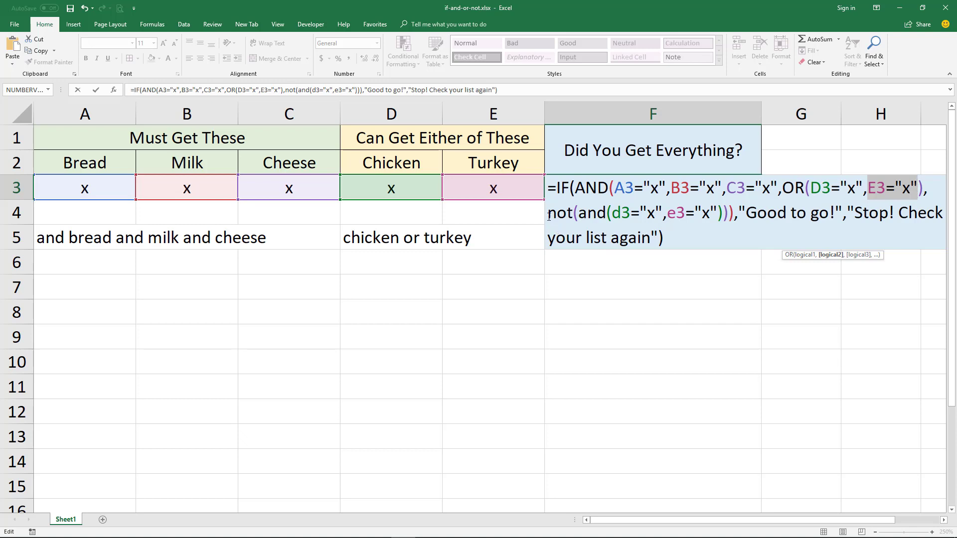
left_click_drag(548, 213, 718, 214)
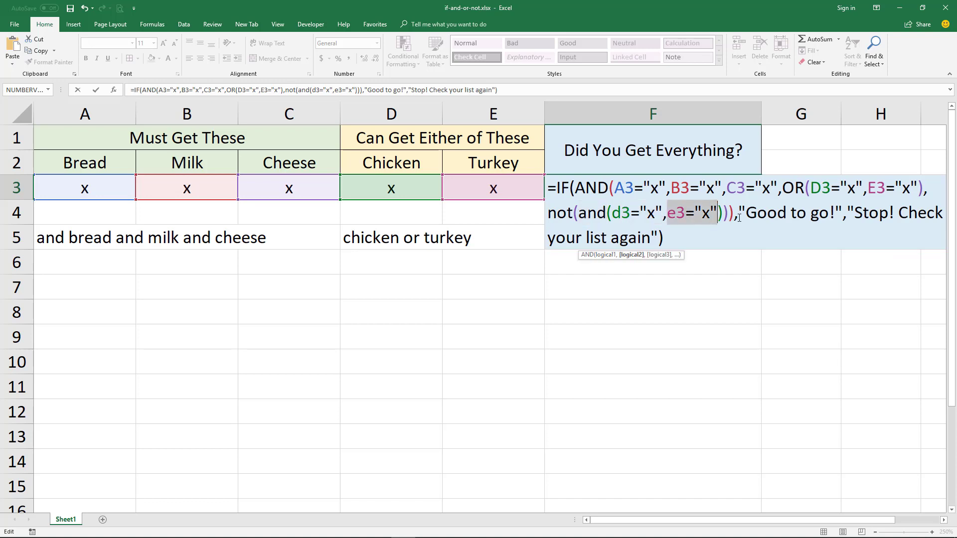
left_click(739, 217)
key("ctrl+Return")
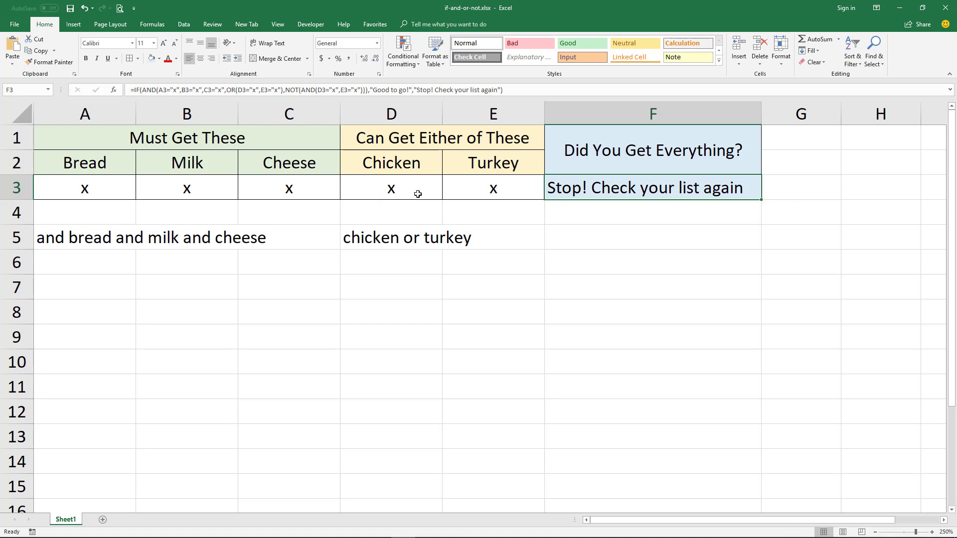
Step: Examine how the AND, OR and NOT conditions in F3's formula apply to the entries in A3 through E3
key("F2")
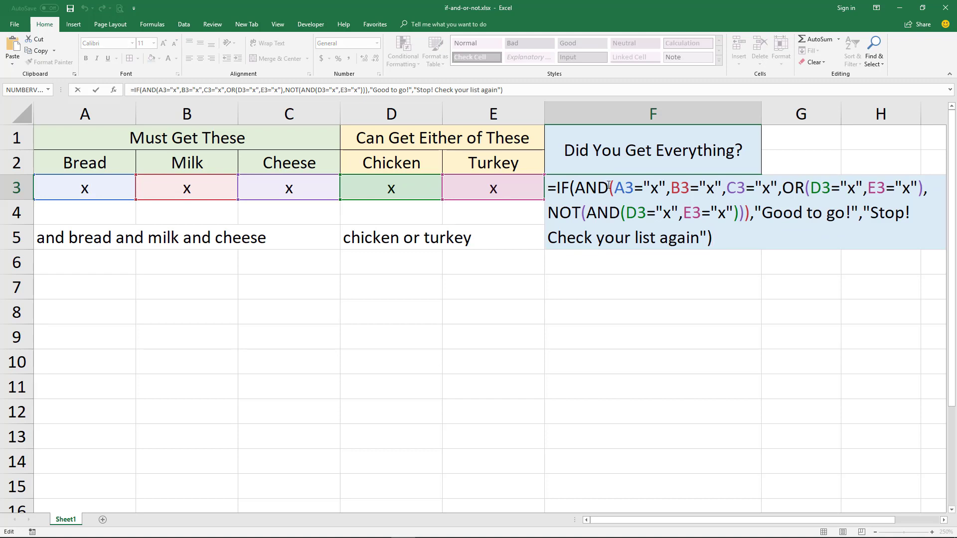
left_click_drag(609, 187, 741, 214)
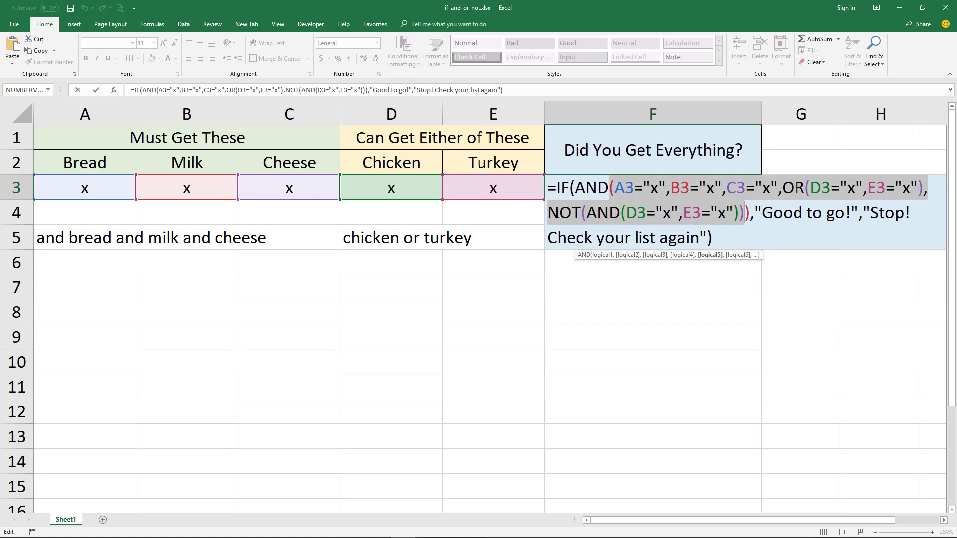
left_click_drag(548, 213, 622, 215)
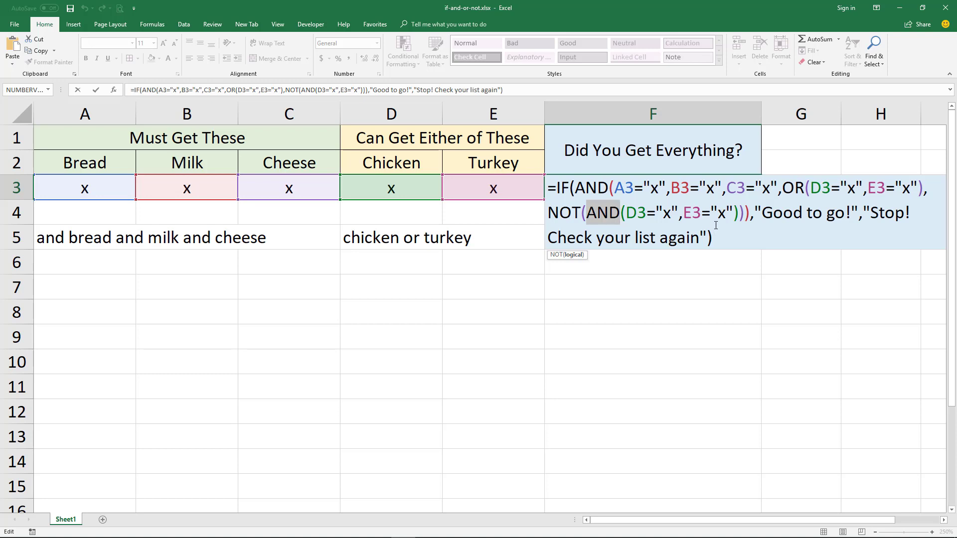
key("ctrl+Return")
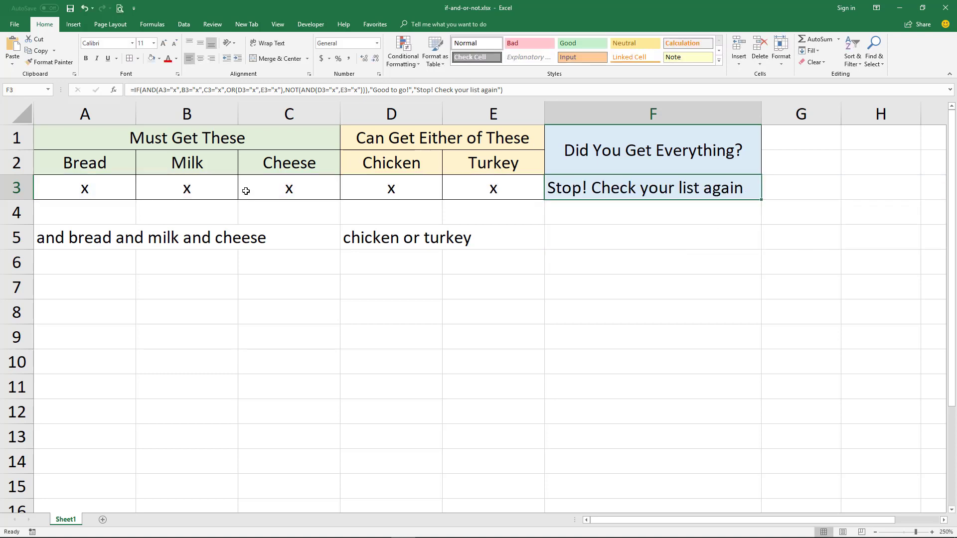
left_click_drag(98, 195, 269, 188)
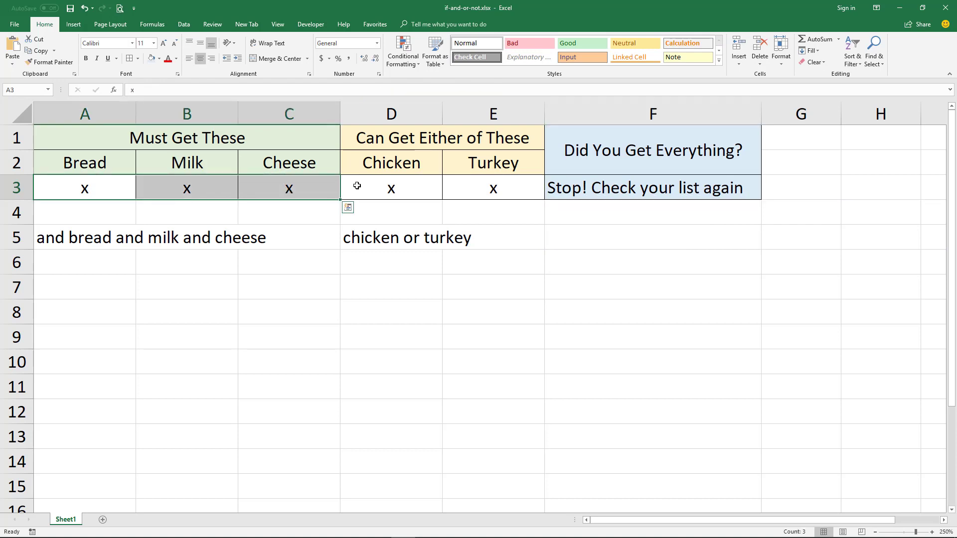
left_click(369, 180)
left_click(481, 180)
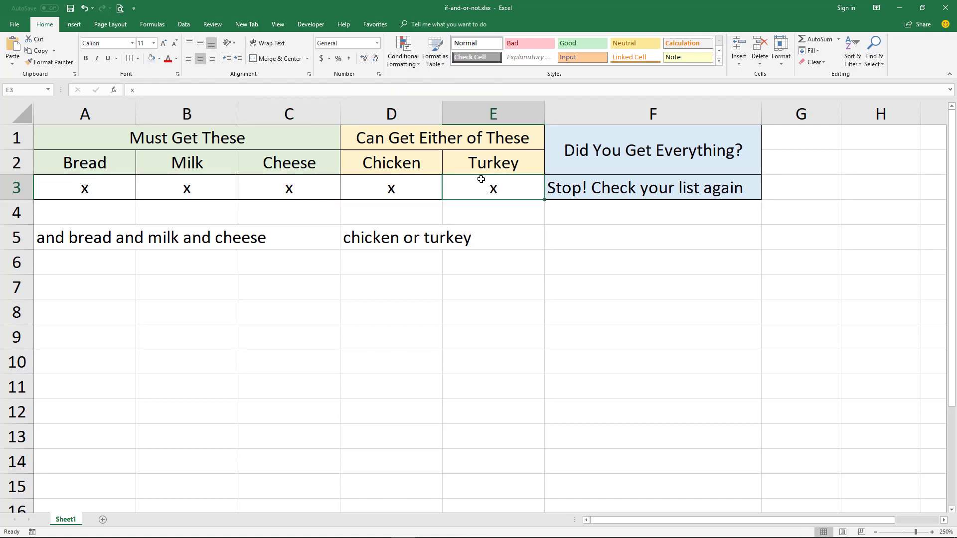
left_click_drag(118, 190, 284, 189)
left_click(393, 189)
left_click(468, 188)
key("Right")
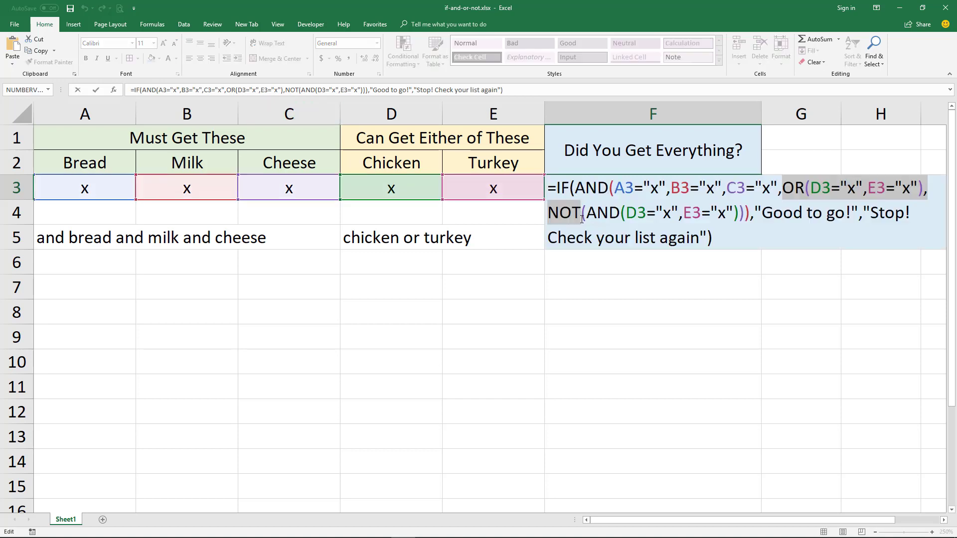
left_click(582, 219)
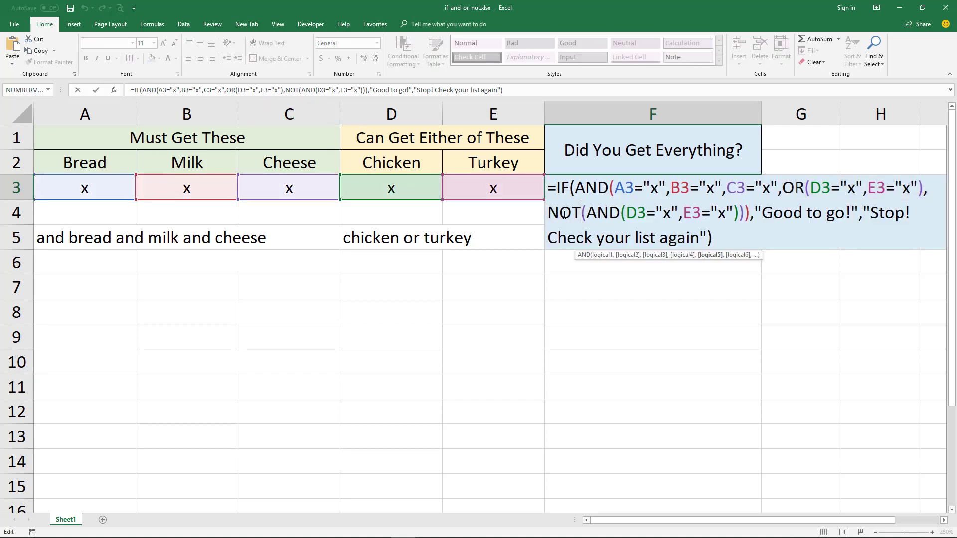
left_click_drag(559, 214, 749, 215)
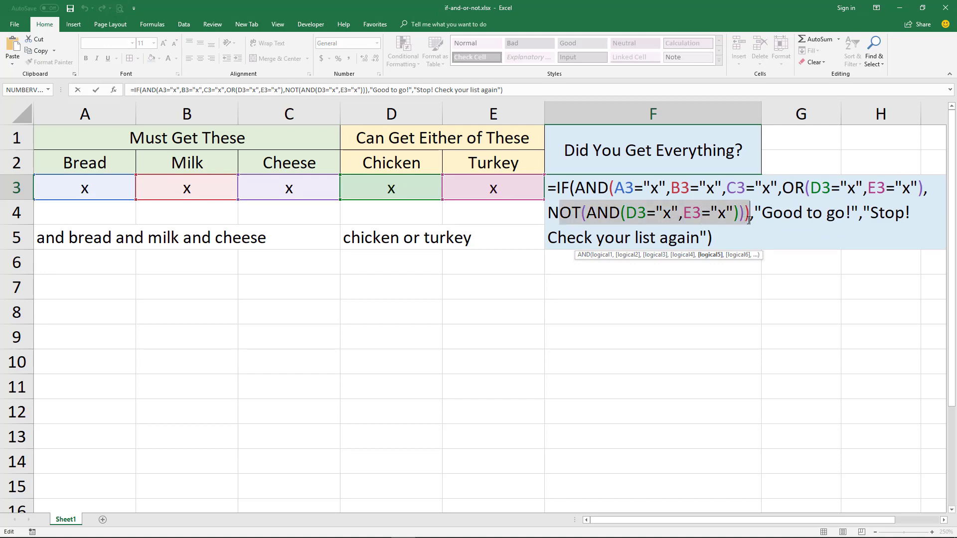
left_click_drag(619, 188, 779, 188)
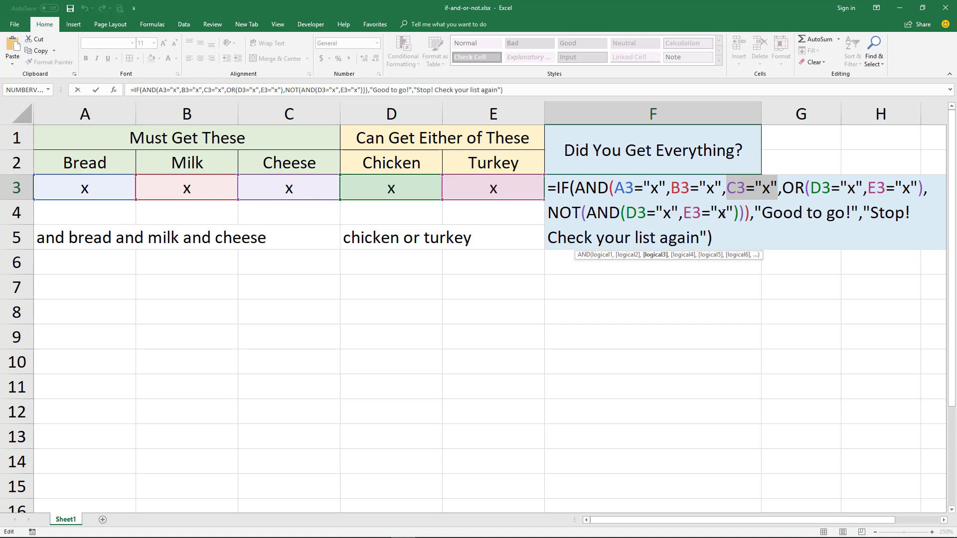
Step: Remove the function OR(D3="x",E3="x") and its trailing comma from F3's formula and enter the shortened formula
left_click(781, 189)
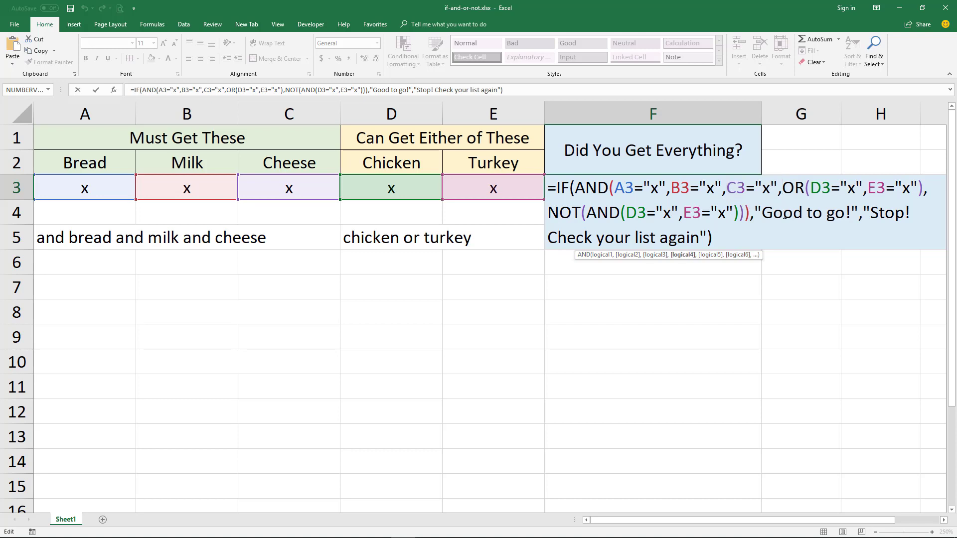
key("Delete")
key("Delete")
key("Delete")
key("Delete")
key("Delete")
key("Delete")
key("Delete")
key("Delete")
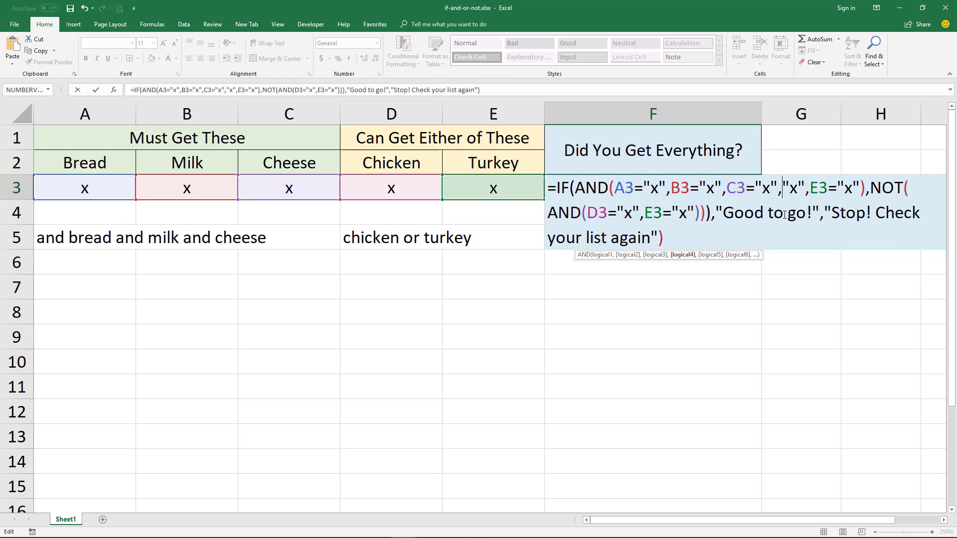
key("Delete")
key("Delete")
key("Delete")
key("Delete")
key("Delete")
key("Delete")
key("Delete")
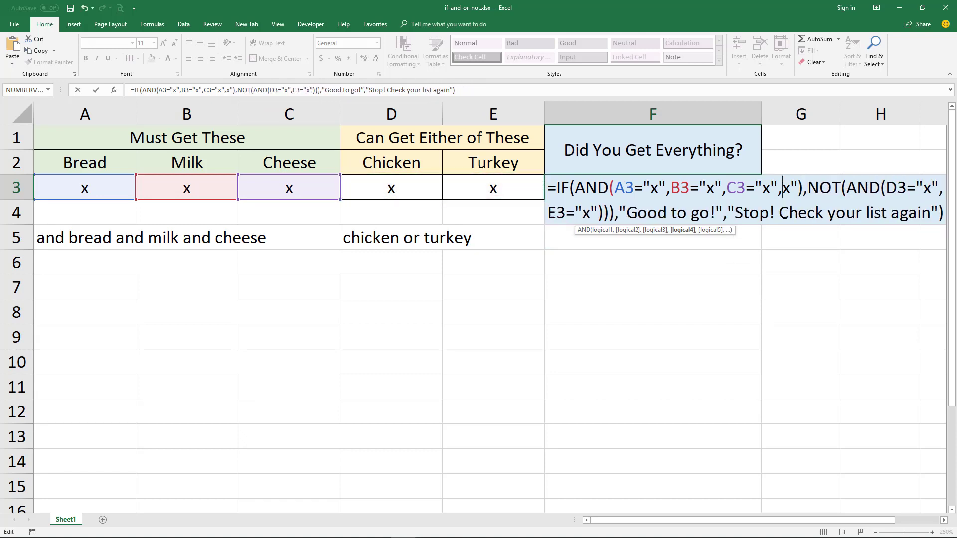
key("Delete")
key("Delete")
key("Delete")
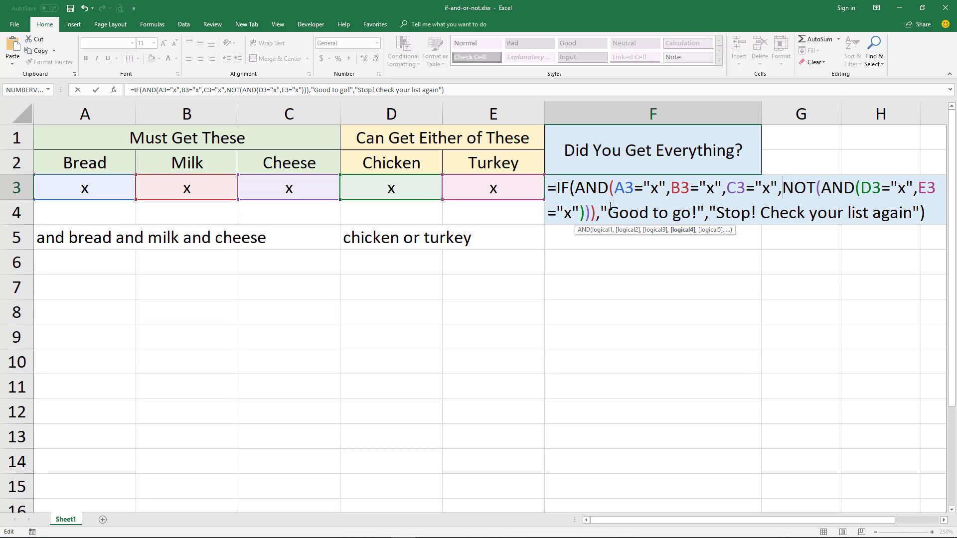
key("ctrl+Return")
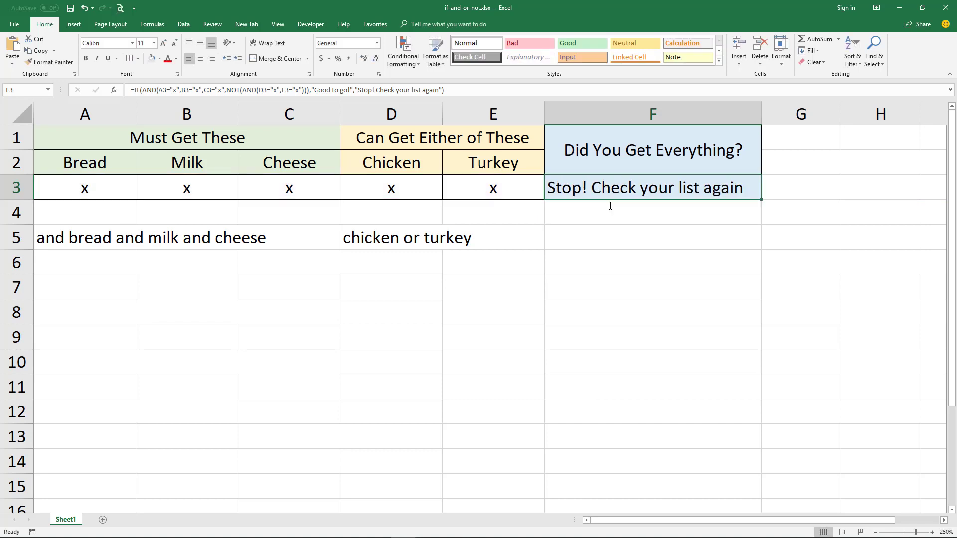
Step: Clear the Chicken and Turkey marks in D3 and E3 to test F3's formula without the OR condition
key("Left")
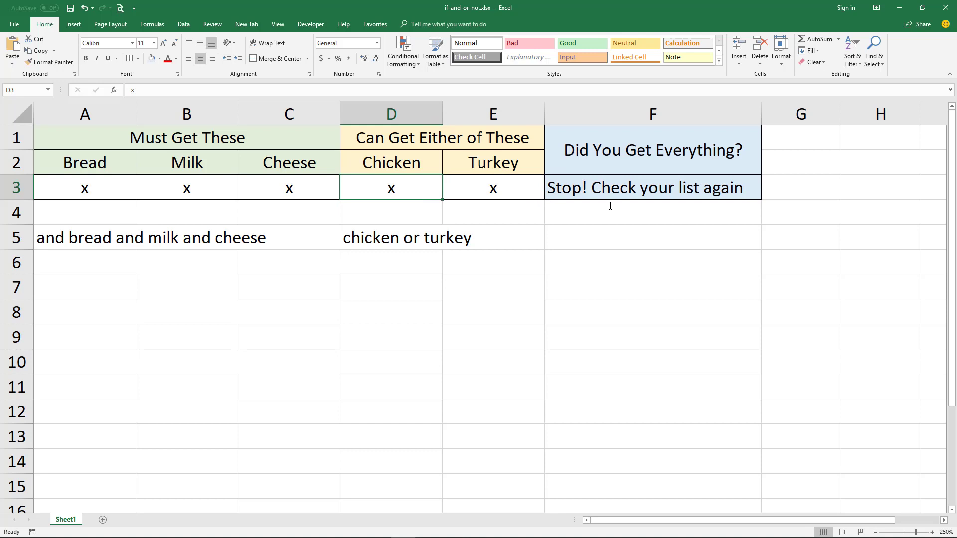
key("Delete")
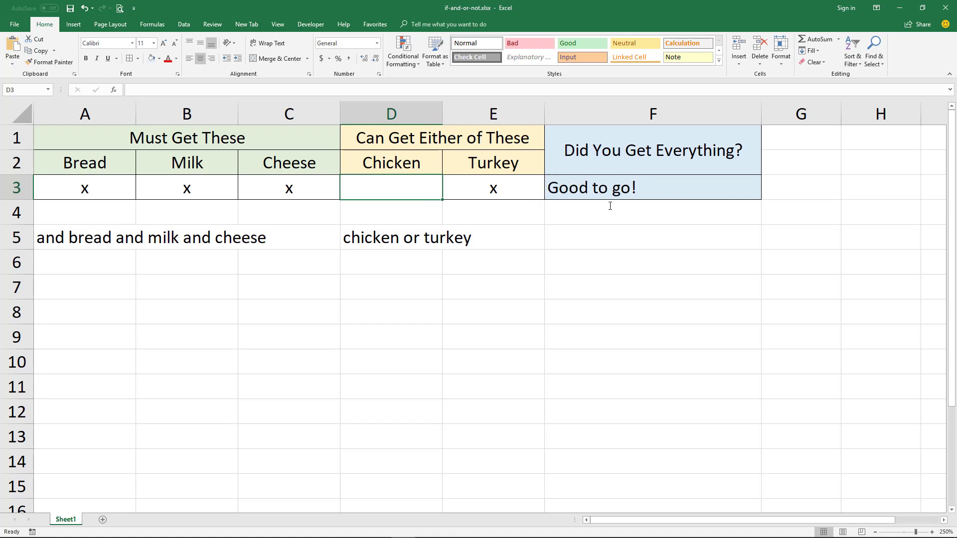
key("Right")
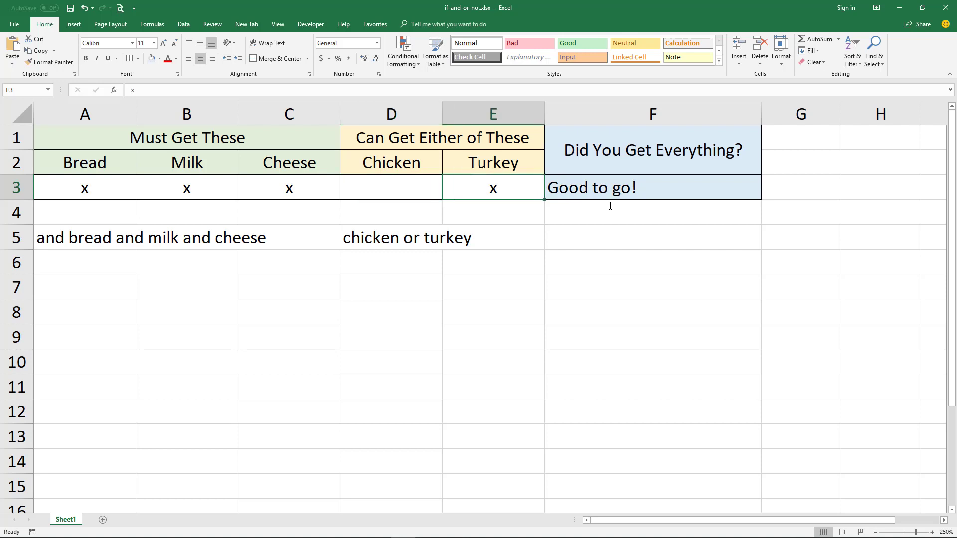
key("Delete")
key("Right")
key("Left")
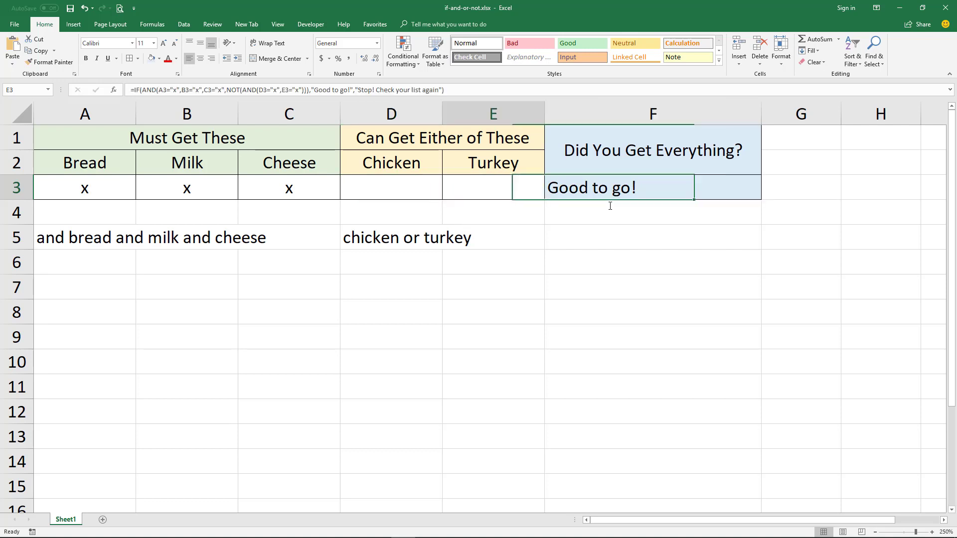
key("Left")
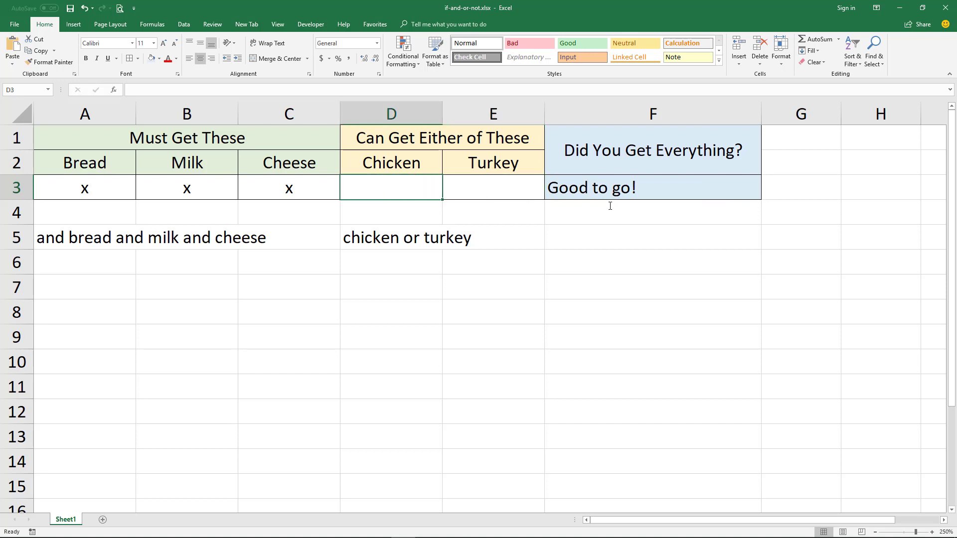
key("Right")
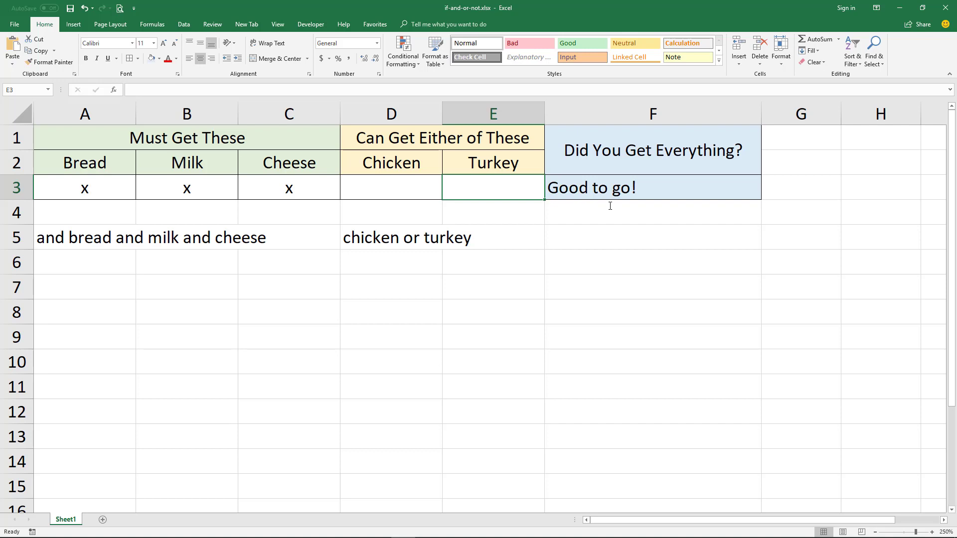
key("Left")
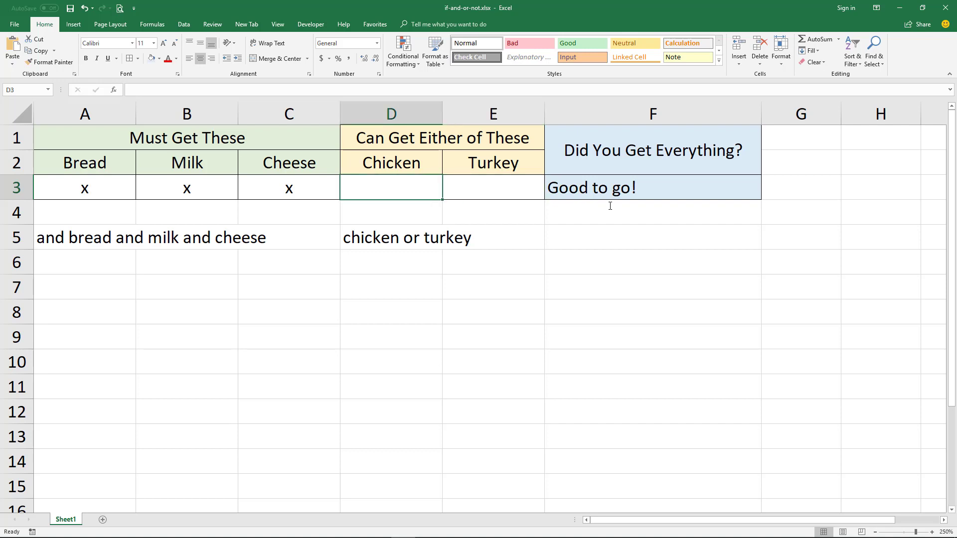
key("Right")
key("Left")
key("Right")
key("Left")
Step: Mark both Chicken in D3 and Turkey in E3 with an "x" to test the NOT condition
type("x")
key("Right")
type("x")
key("ctrl+Return")
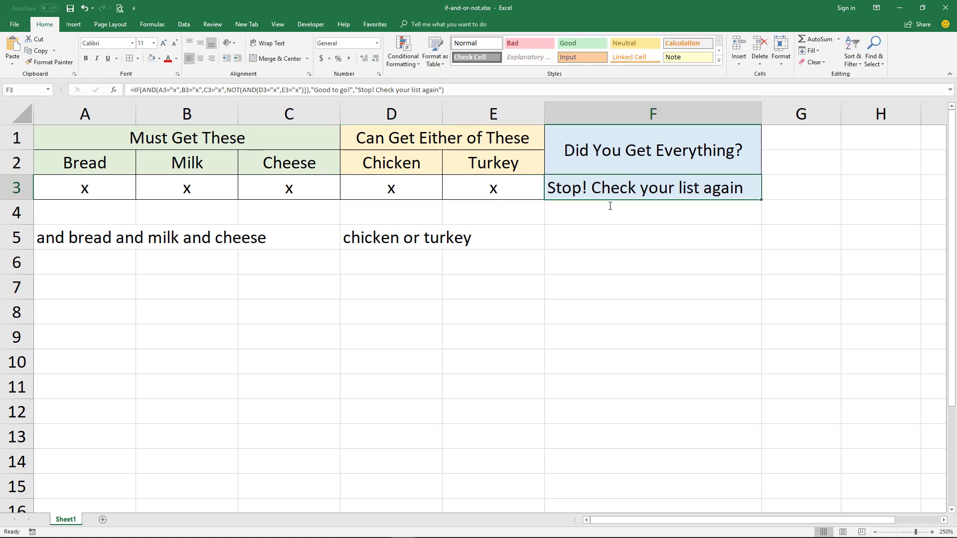
Step: Clear the "x" from Turkey and Chicken in row 3 and select the Turkey cell E3
key("Delete")
key("Left")
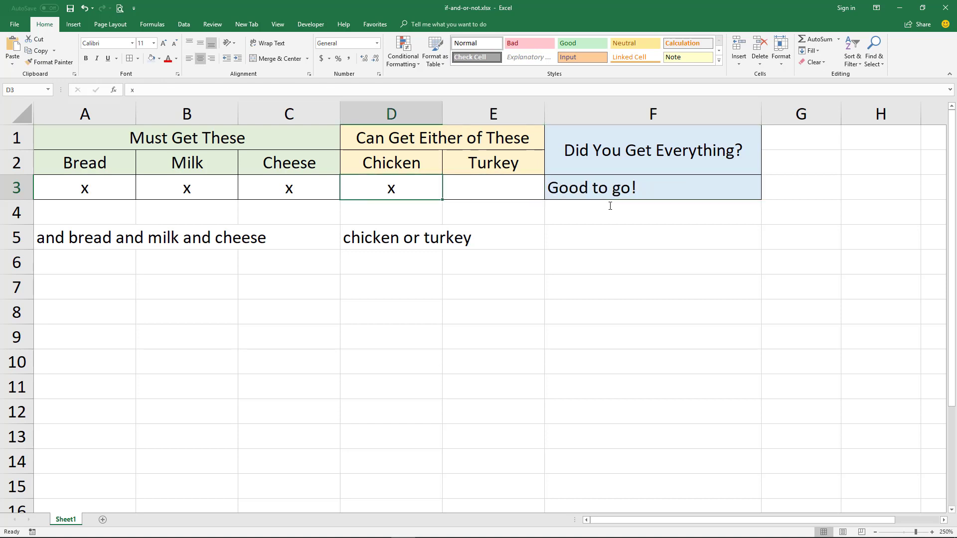
key("Delete")
key("Left")
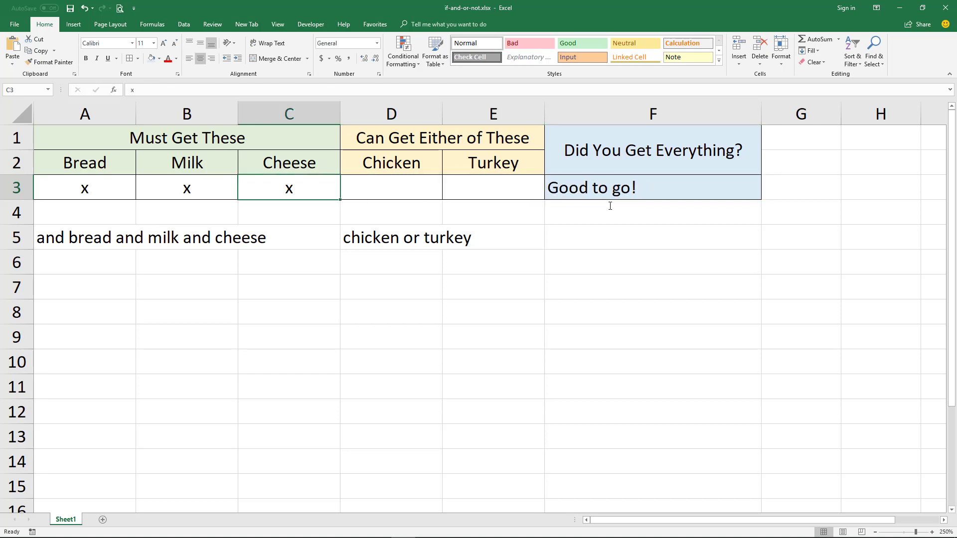
key("Right")
key("Right")
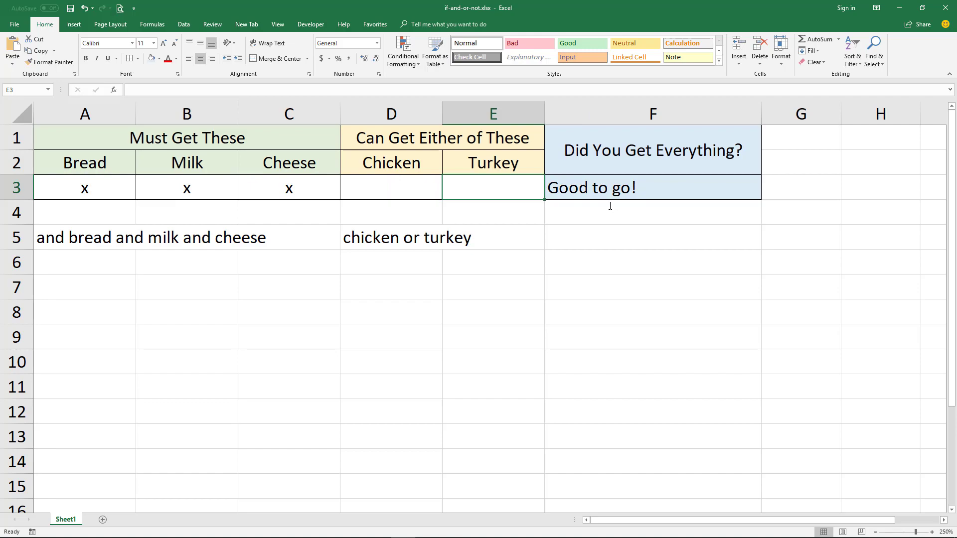